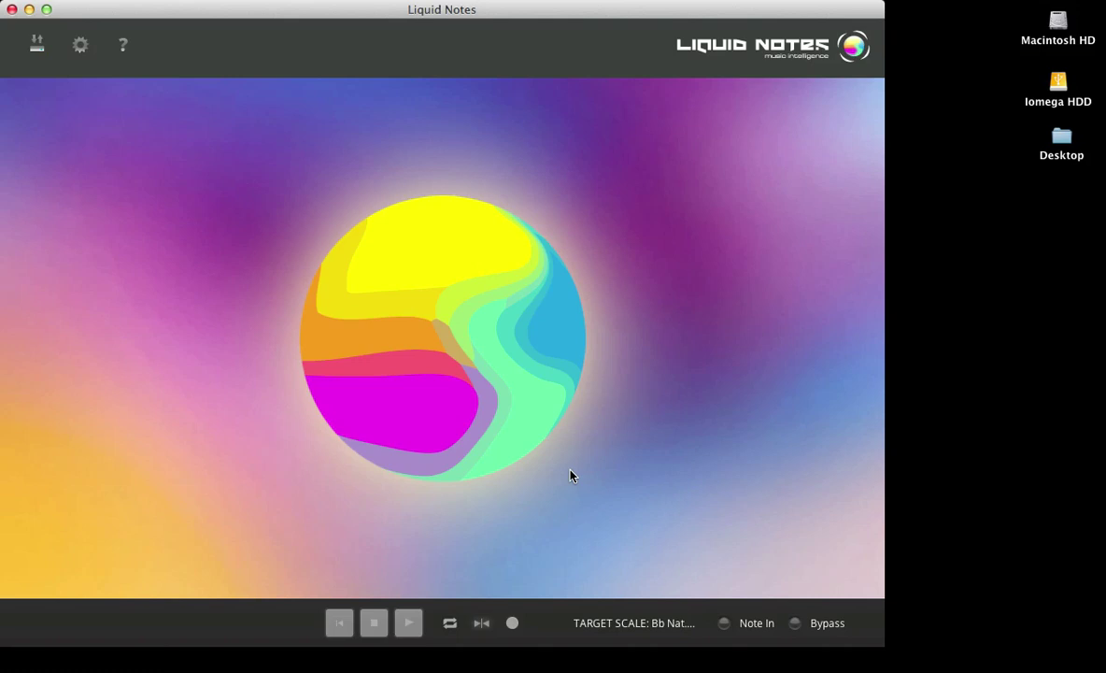
- In Logic, show the three LN Test regions in the Score view and play from bar 1
{"action": "key", "text": "ctrl+Left"}
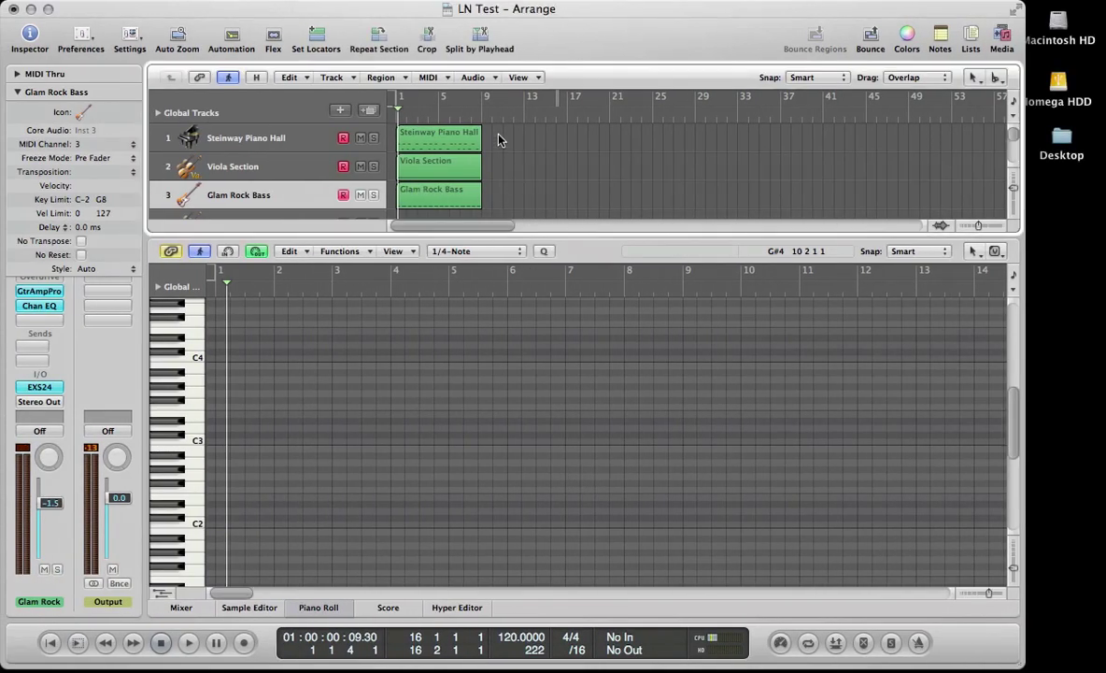
{"action": "left_click_drag", "start_coordinate": [498, 137], "coordinate": [393, 191]}
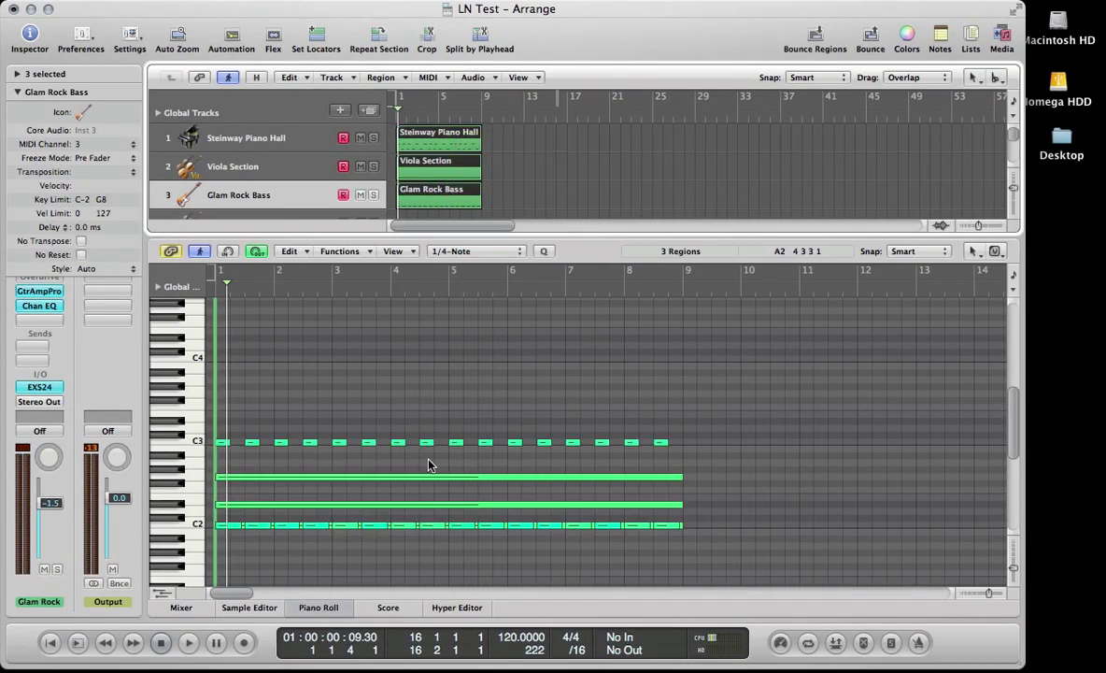
{"action": "left_click", "coordinate": [387, 608]}
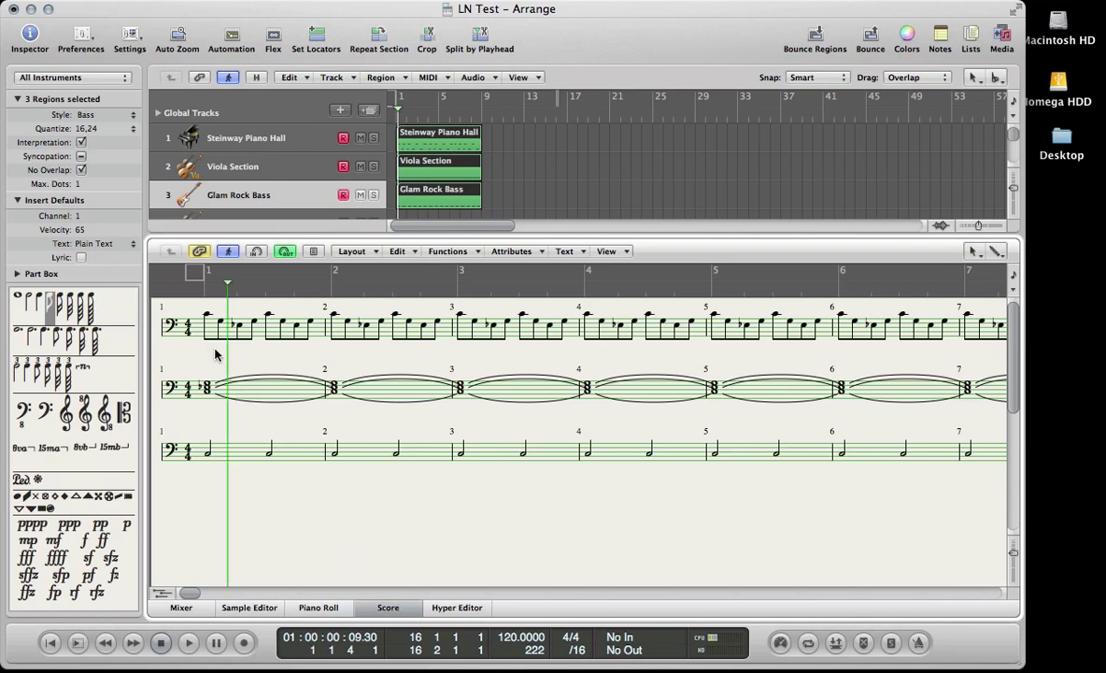
{"action": "left_click", "coordinate": [194, 290]}
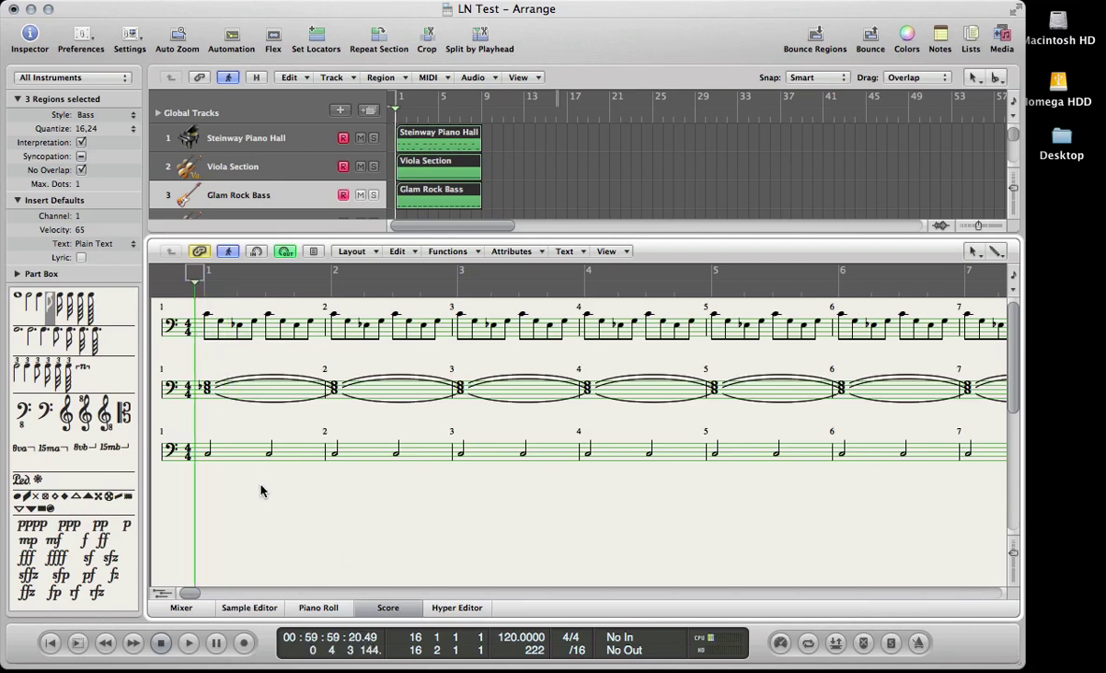
{"action": "key", "text": "space"}
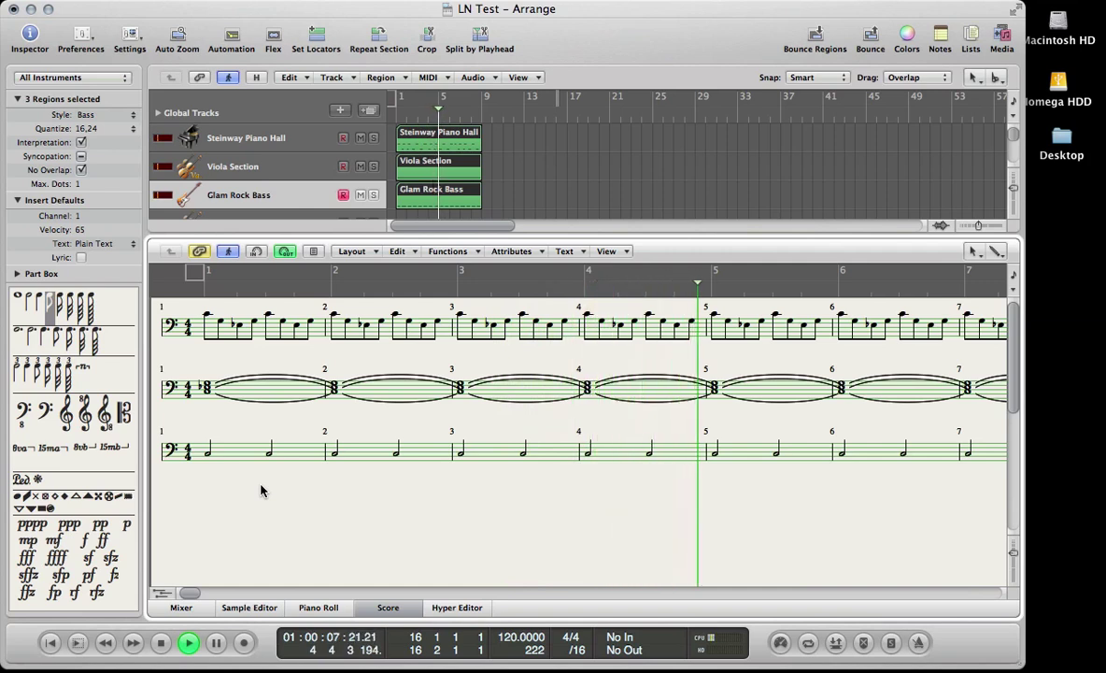
- Stop playback and export the selection as the MIDI file 'LN Test' on the Desktop
{"action": "key", "text": "space"}
{"action": "left_click", "coordinate": [131, 0]}
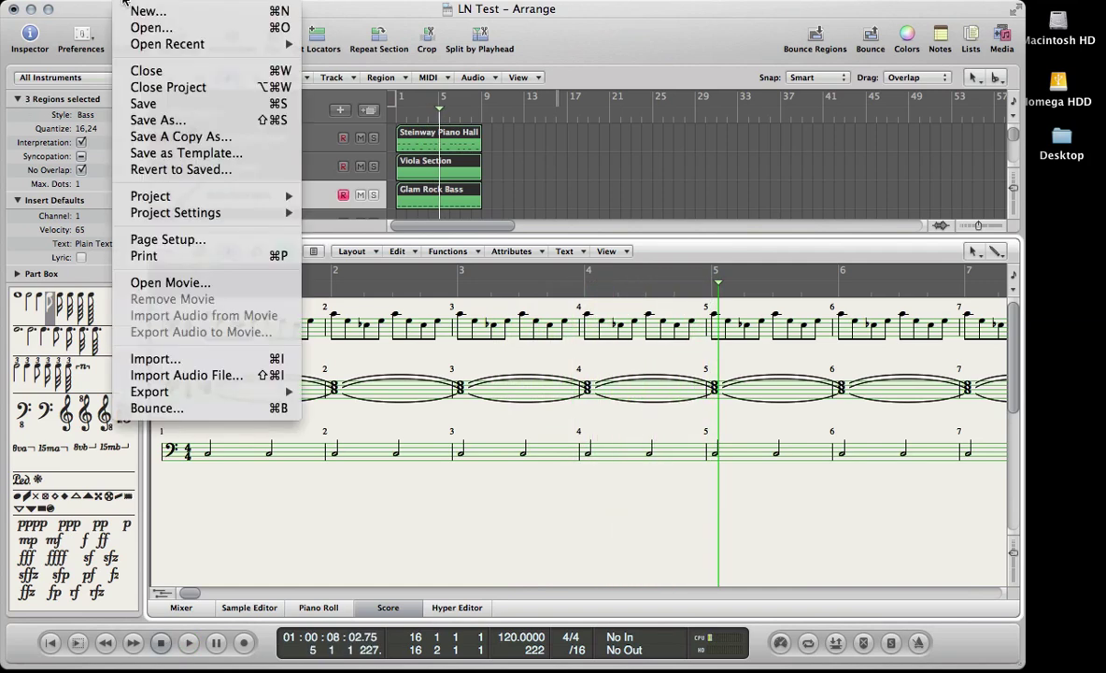
{"action": "mouse_move", "coordinate": [187, 391]}
{"action": "left_click", "coordinate": [354, 391]}
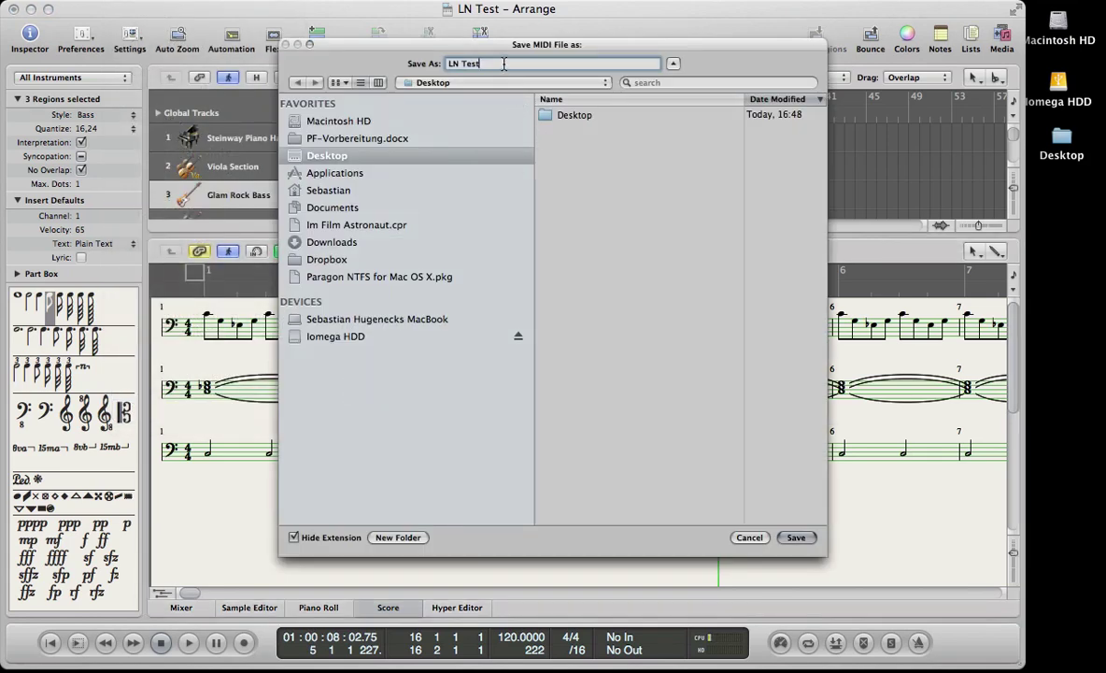
{"action": "key", "text": "Return"}
{"action": "key", "text": "ctrl+Right"}
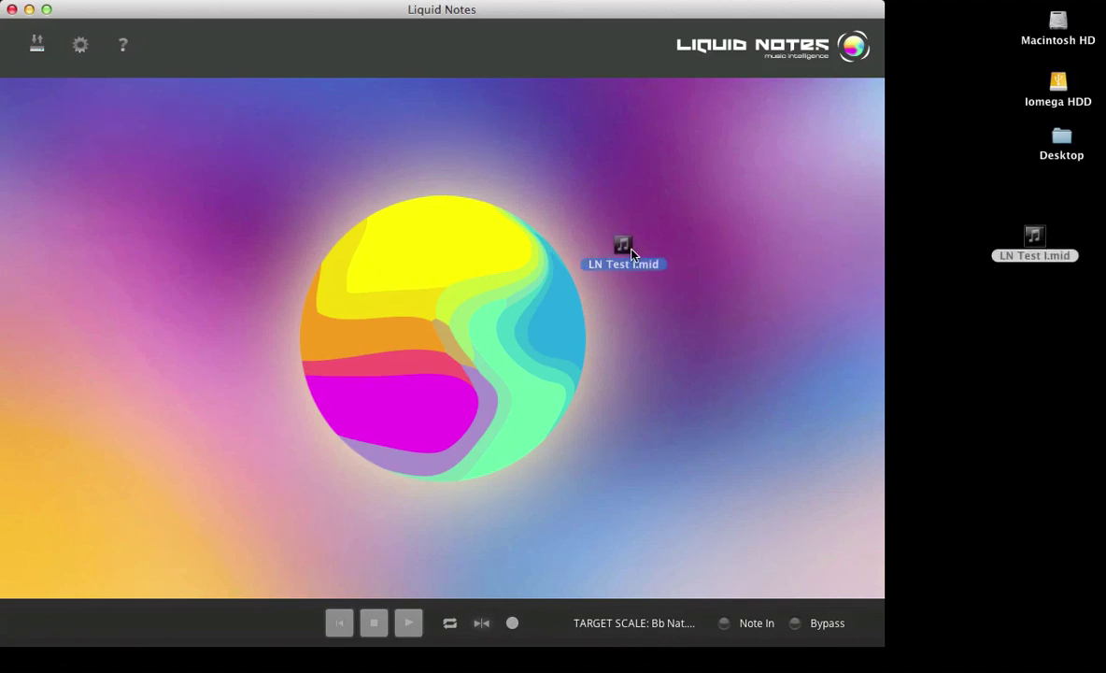
- Load the exported MIDI file with Steinway Piano Hall as Melody and Glam Rock Bass as Bass
{"action": "left_click_drag", "start_coordinate": [632, 252], "coordinate": [632, 276]}
{"action": "left_click", "coordinate": [714, 535]}
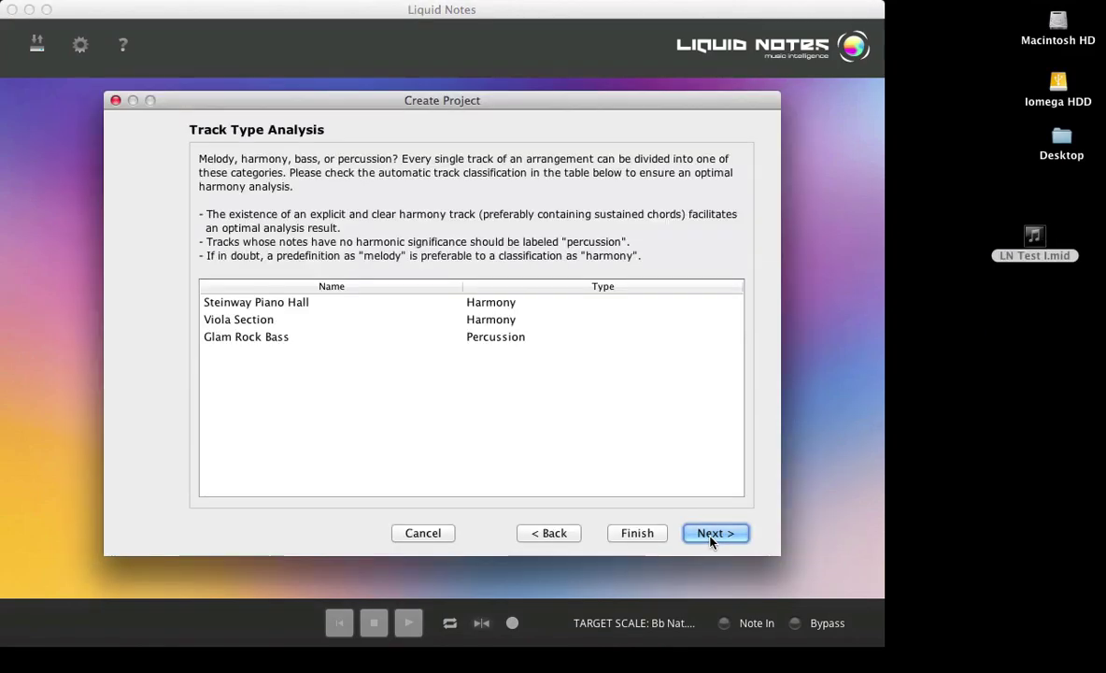
{"action": "left_click", "coordinate": [506, 303]}
{"action": "left_click", "coordinate": [505, 289]}
{"action": "left_click", "coordinate": [507, 337]}
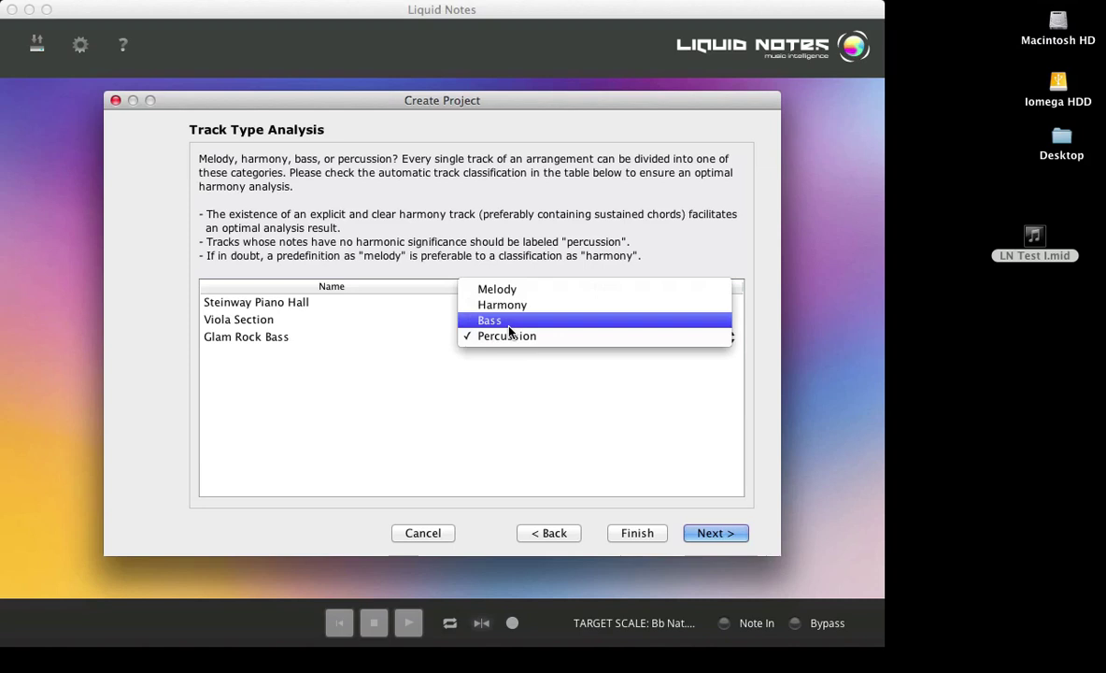
{"action": "left_click", "coordinate": [510, 319]}
- Turn off Force Melody for the piano, enable Force Harmony on both tracks, and finish
{"action": "left_click", "coordinate": [717, 533]}
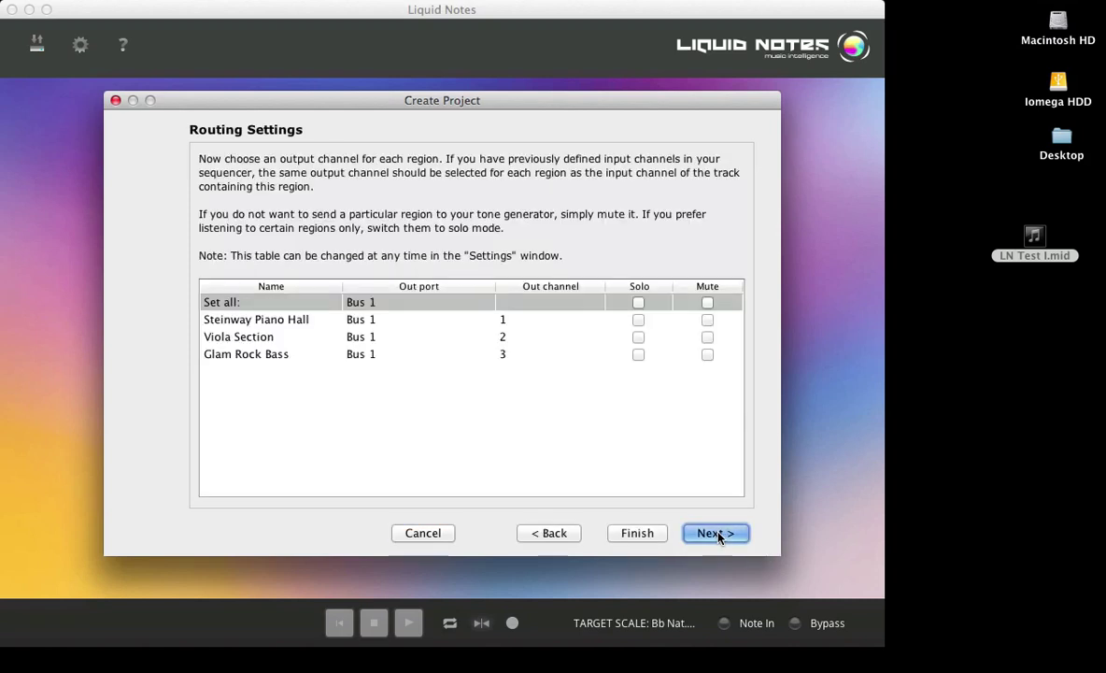
{"action": "left_click", "coordinate": [716, 533]}
{"action": "left_click", "coordinate": [496, 340]}
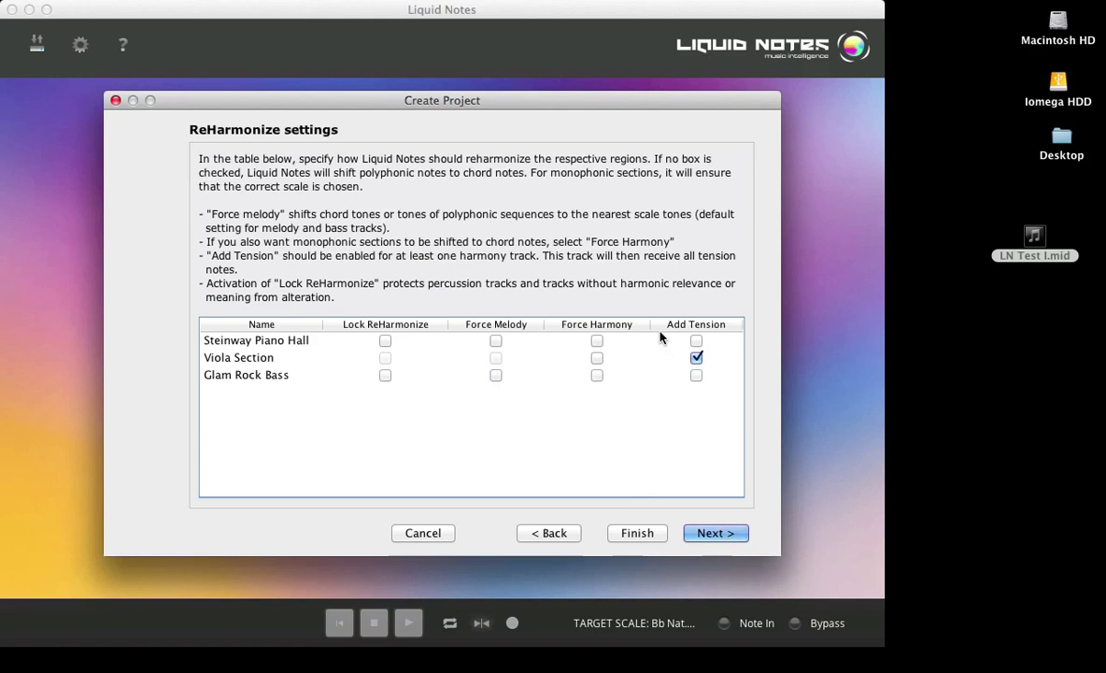
{"action": "left_click", "coordinate": [597, 342]}
{"action": "left_click", "coordinate": [597, 374]}
{"action": "left_click", "coordinate": [715, 533]}
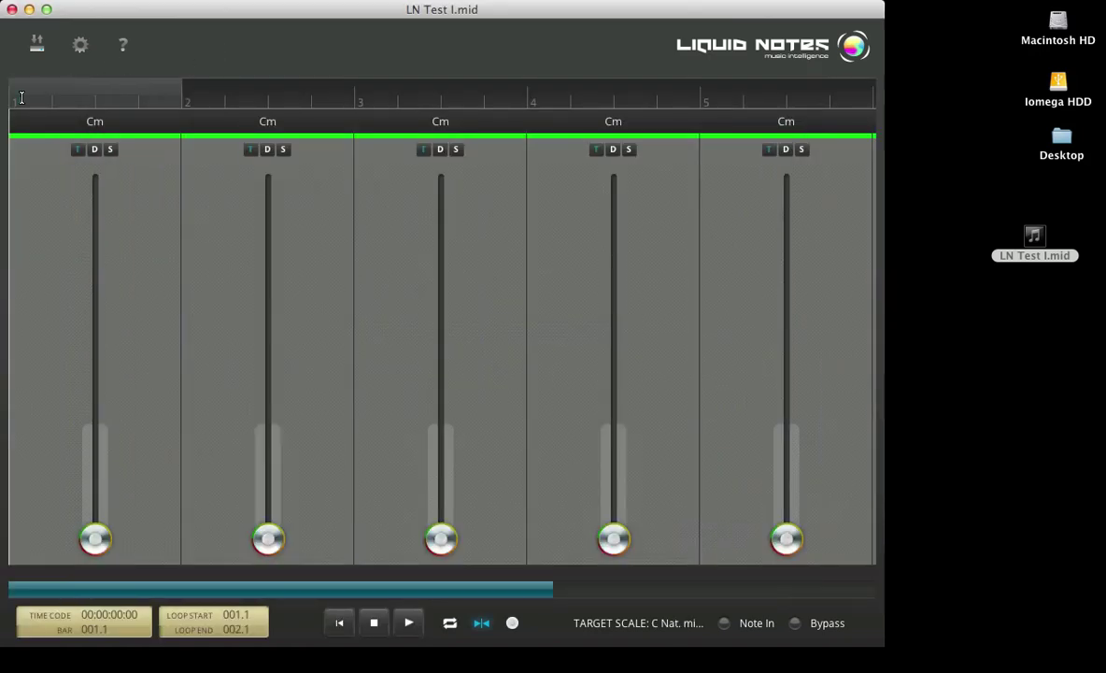
- While the progression plays, give bar 2 a dominant function as a Gm chord
{"action": "key", "text": "space"}
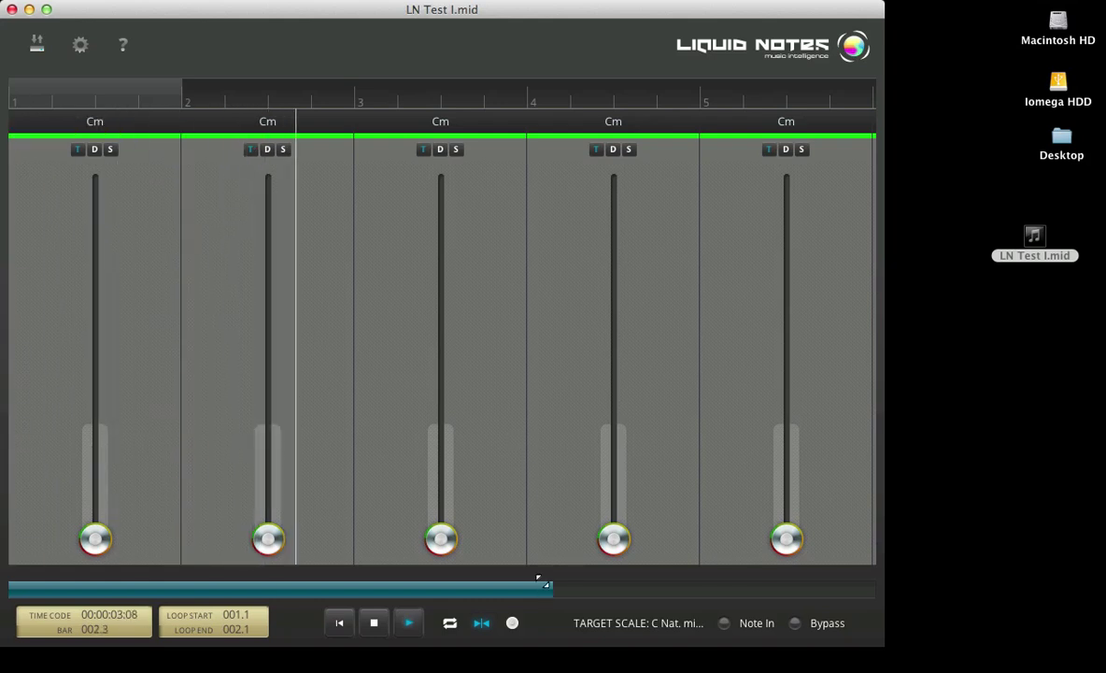
{"action": "left_click_drag", "start_coordinate": [552, 587], "coordinate": [834, 587]}
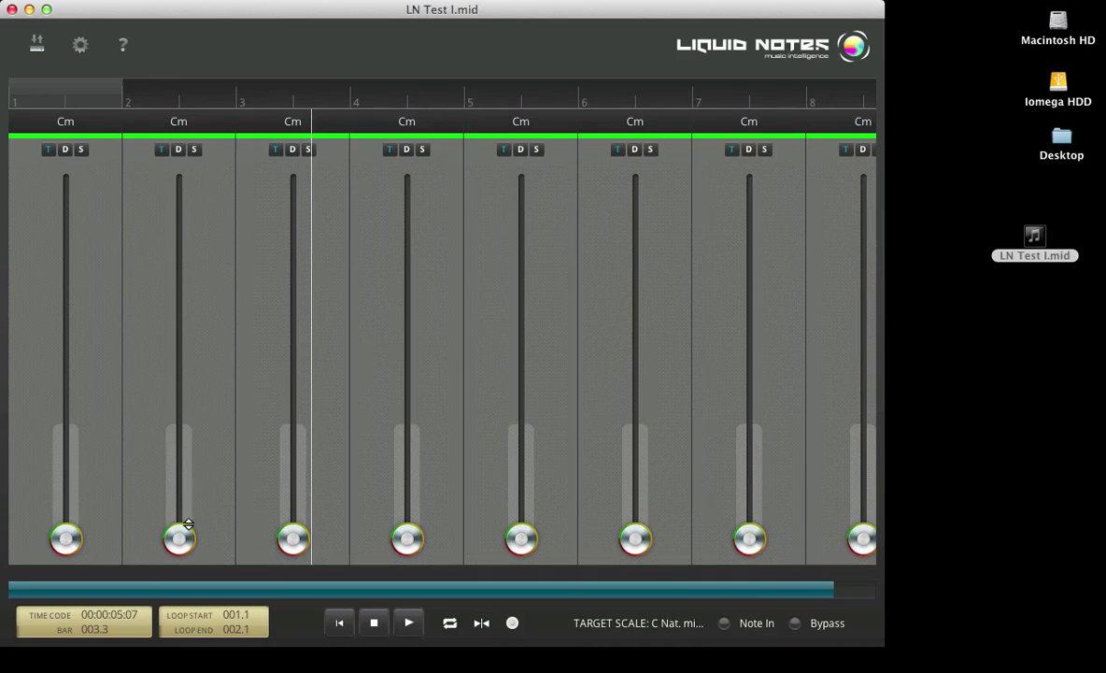
{"action": "left_click_drag", "start_coordinate": [188, 524], "coordinate": [185, 277]}
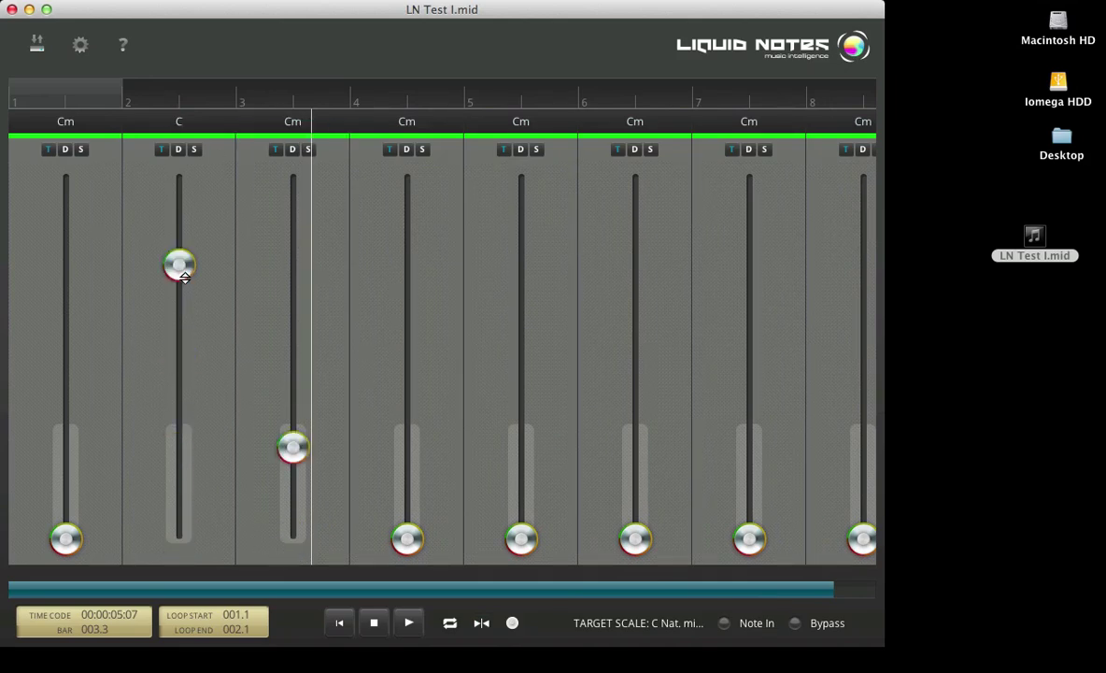
{"action": "left_click", "coordinate": [177, 151]}
{"action": "left_click_drag", "start_coordinate": [179, 179], "coordinate": [187, 280]}
{"action": "key", "text": "space"}
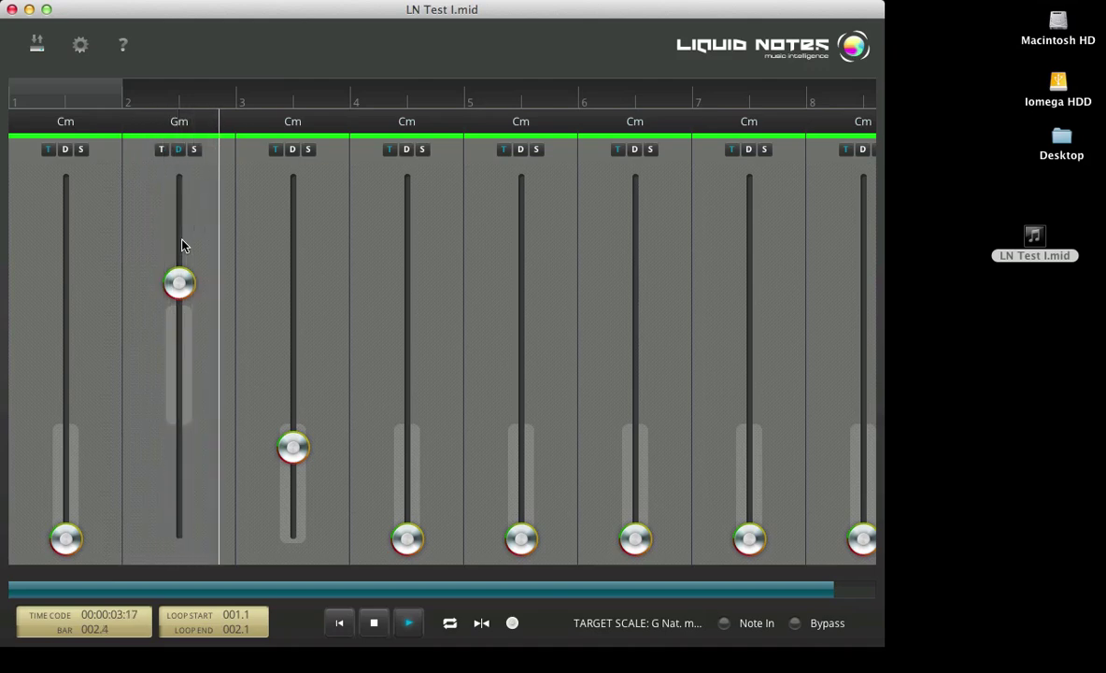
- Return bar 2 to tonic function as an Eb chord and replay from the start
{"action": "left_click", "coordinate": [160, 149]}
{"action": "left_click_drag", "start_coordinate": [168, 323], "coordinate": [180, 413]}
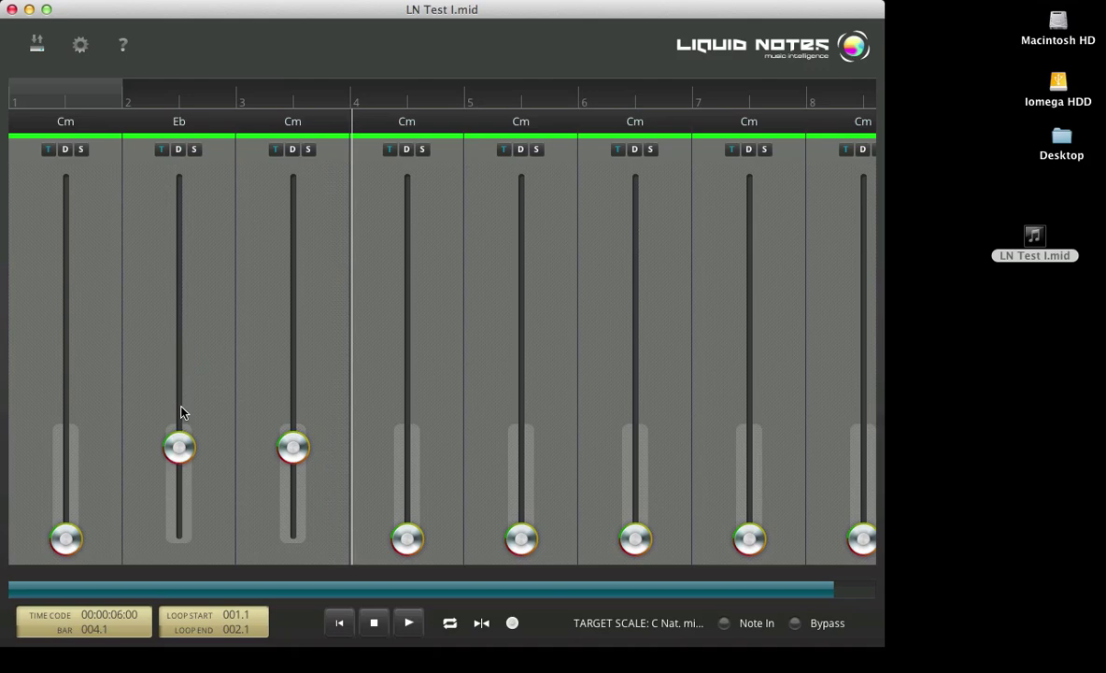
{"action": "key", "text": "Return"}
{"action": "key", "text": "space"}
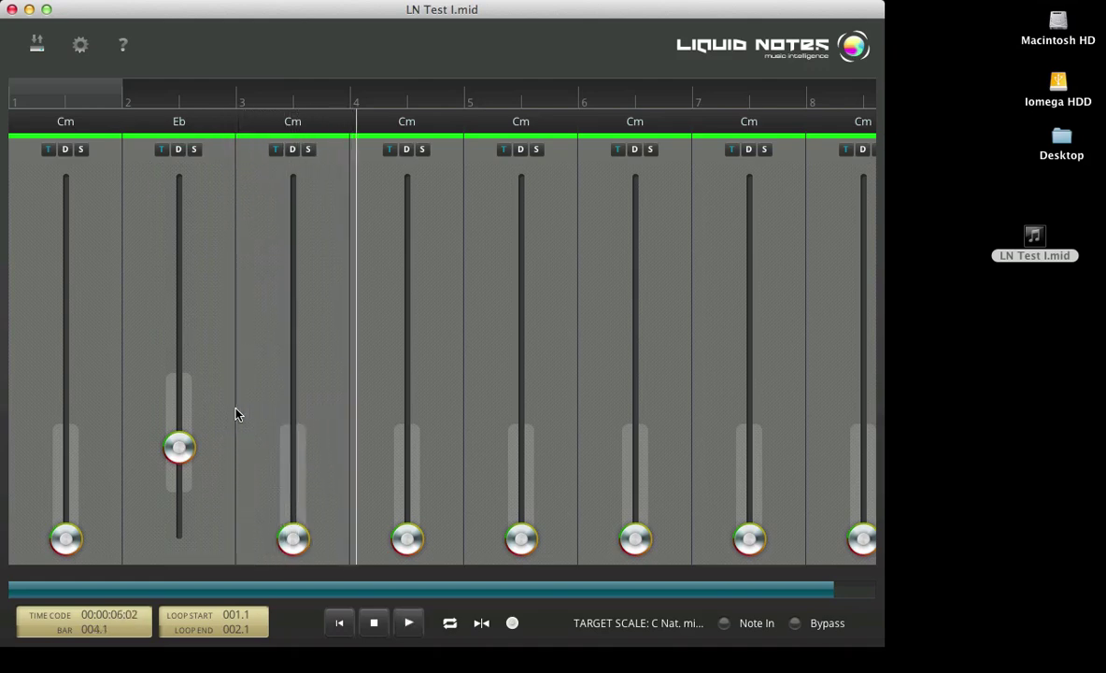
- Return bar 2 to Cm, make bar 4 a dominant G, raise bar 5, and reset bar 1
{"action": "left_click_drag", "start_coordinate": [178, 446], "coordinate": [179, 535]}
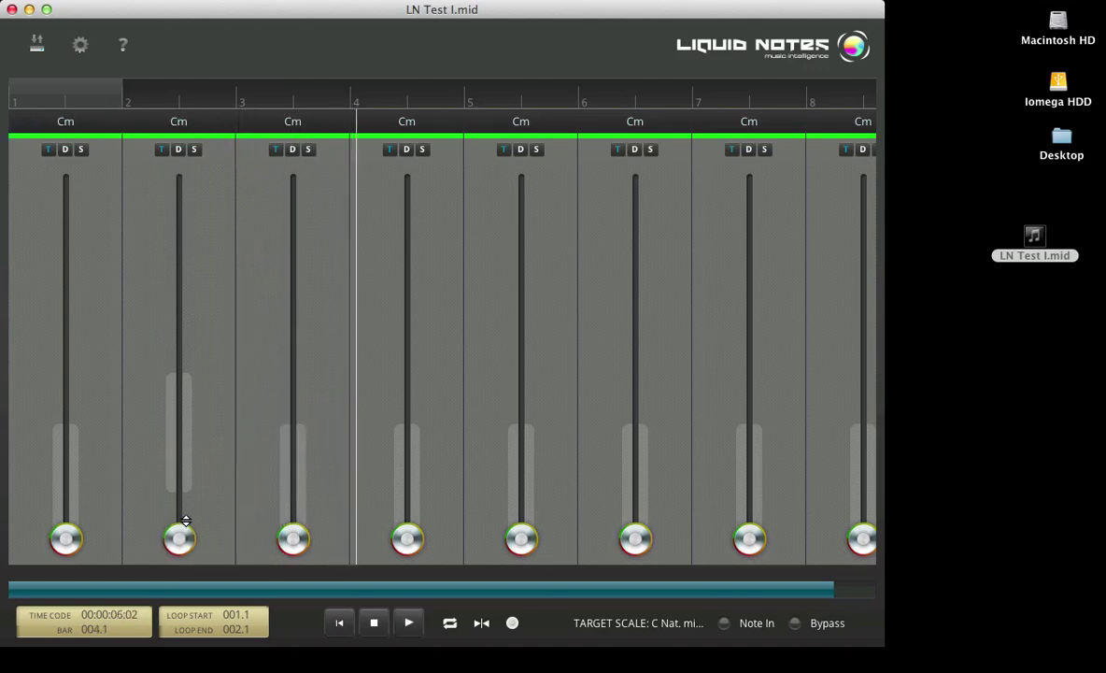
{"action": "left_click", "coordinate": [406, 150]}
{"action": "left_click_drag", "start_coordinate": [408, 539], "coordinate": [407, 355]}
{"action": "left_click_drag", "start_coordinate": [522, 539], "coordinate": [521, 355]}
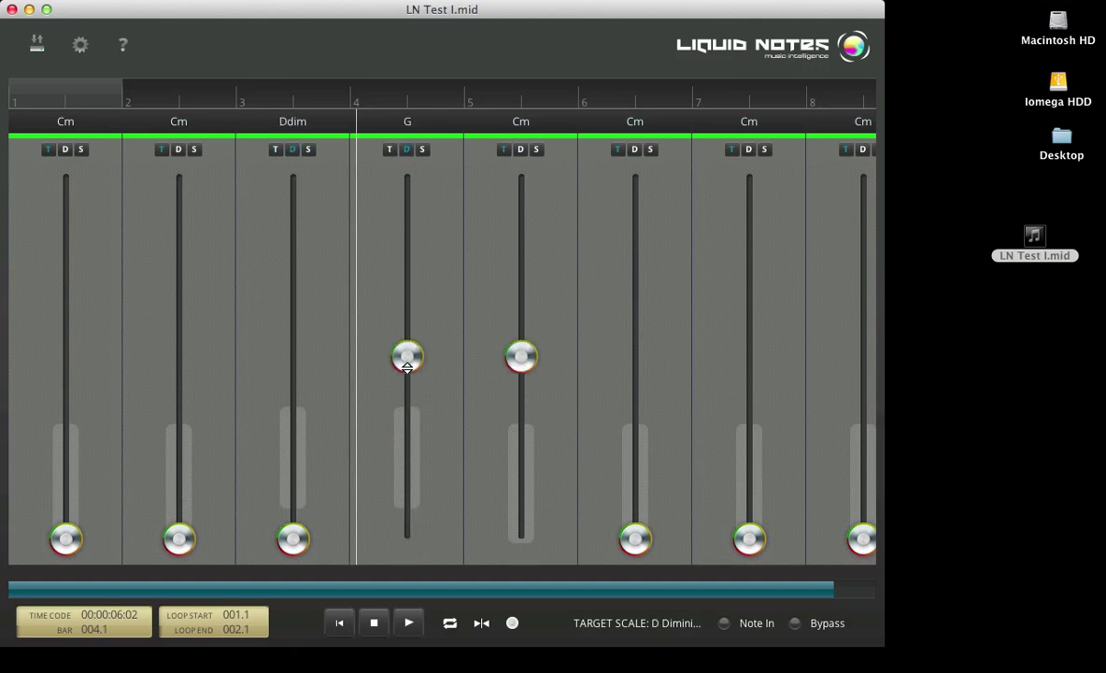
{"action": "left_click", "coordinate": [25, 115]}
- During playback, give bar 7 a subdominant chord and bar 8 a raised dominant chord
{"action": "left_click", "coordinate": [408, 622]}
{"action": "left_click_drag", "start_coordinate": [570, 586], "coordinate": [656, 587]}
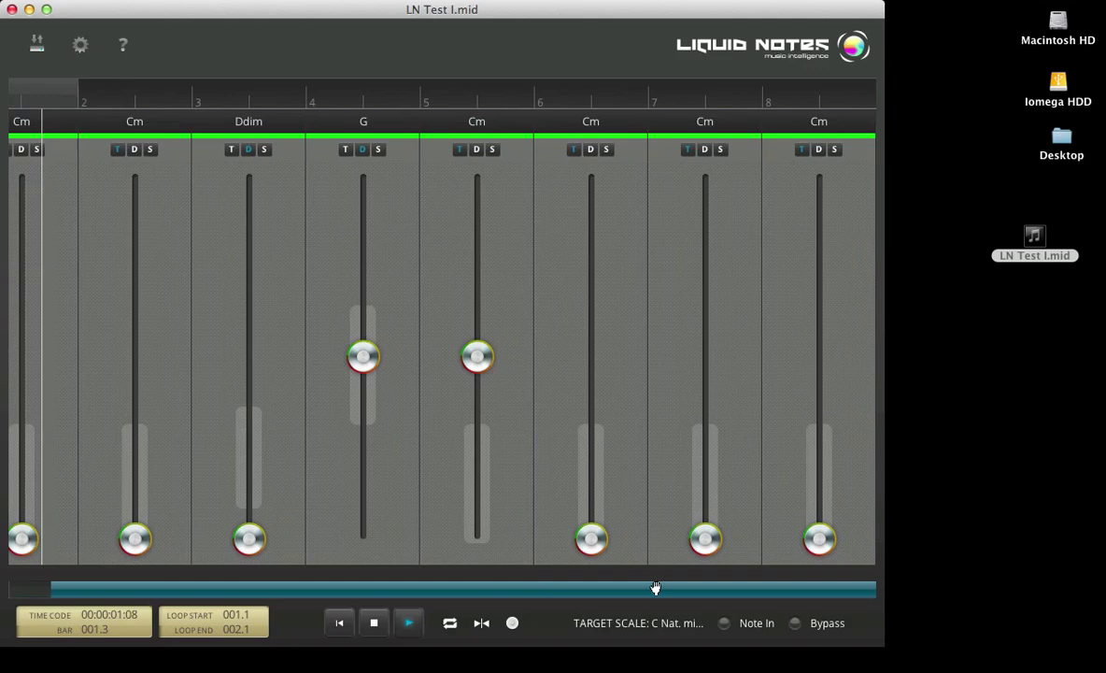
{"action": "left_click", "coordinate": [720, 149]}
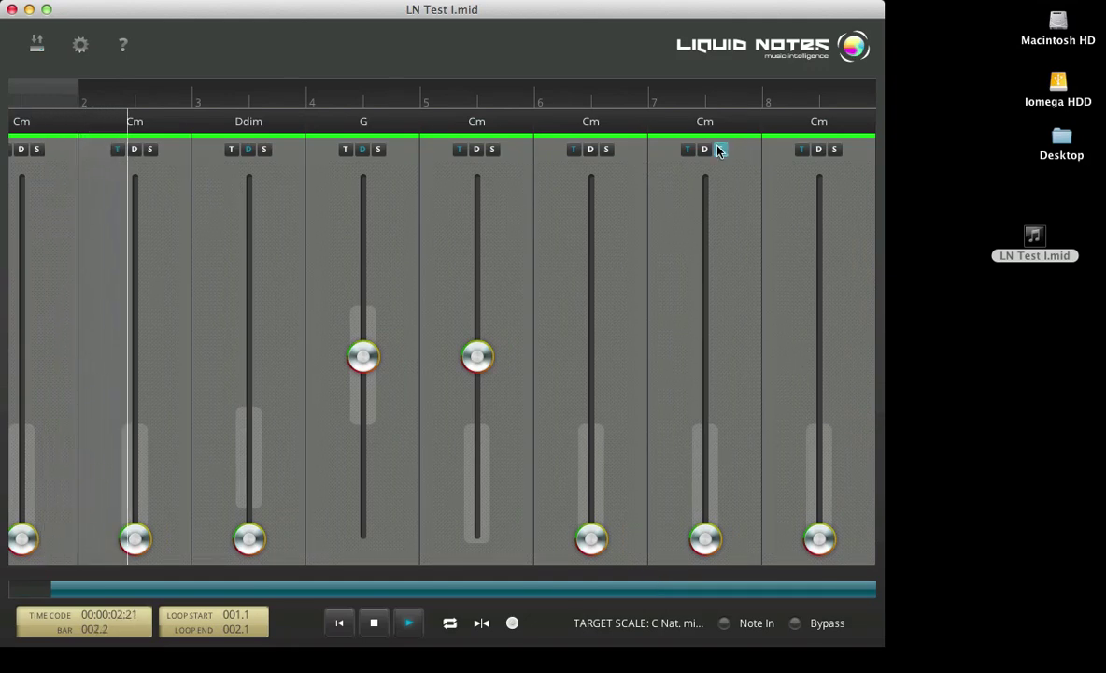
{"action": "left_click", "coordinate": [818, 149]}
{"action": "left_click_drag", "start_coordinate": [820, 539], "coordinate": [820, 363]}
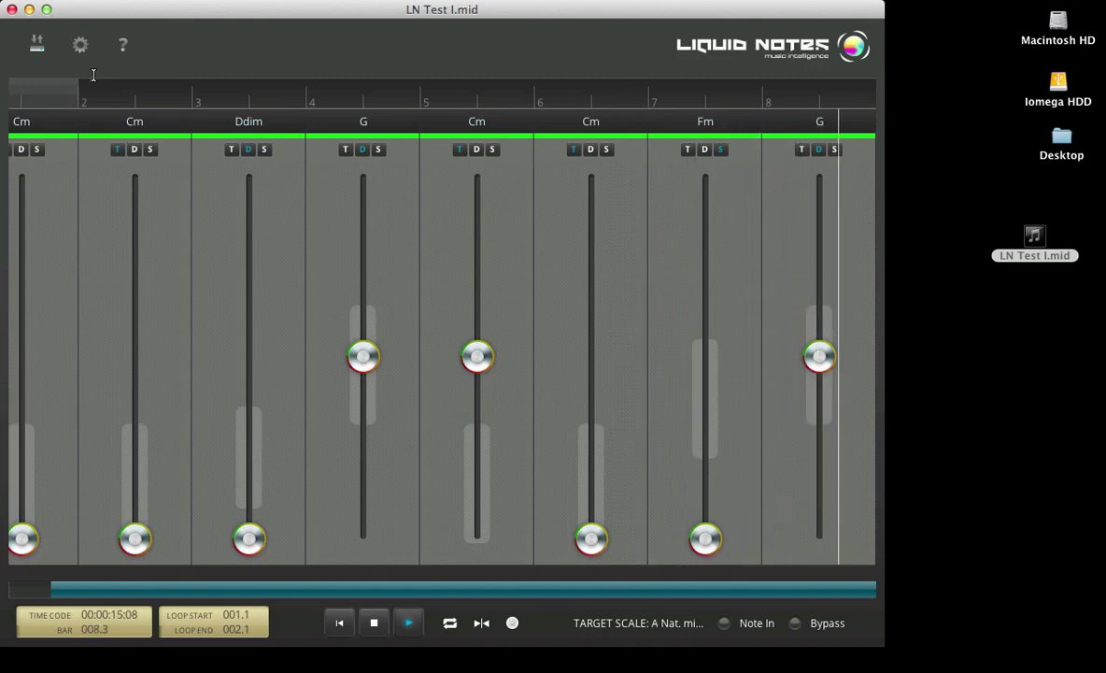
- Export the reharmonized bars as the MIDI file 'LN Test II'
{"action": "left_click", "coordinate": [36, 43]}
{"action": "left_click", "coordinate": [65, 142]}
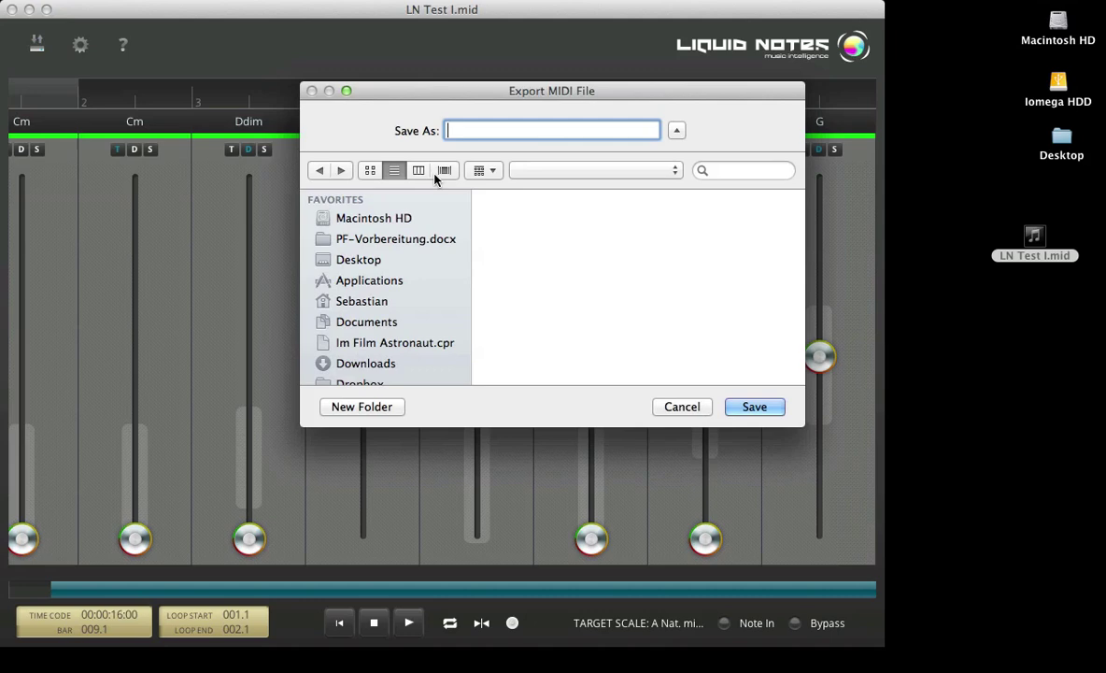
{"action": "type", "text": "LN "}
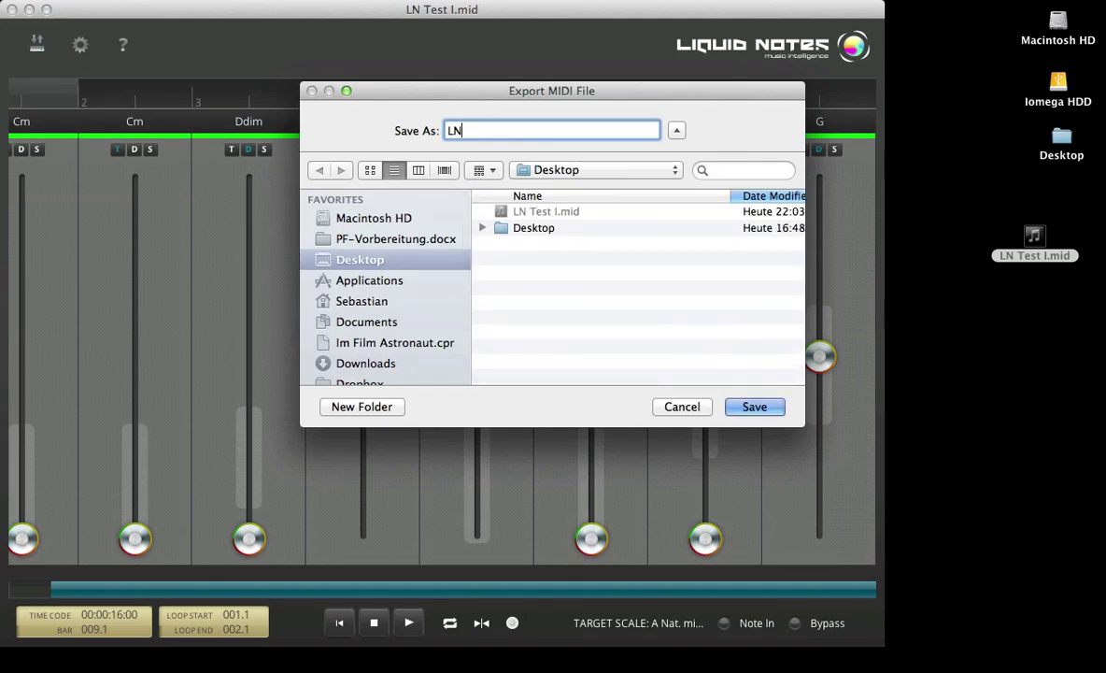
{"action": "type", "text": "Test II"}
{"action": "key", "text": "Return"}
- Place LN Test II.mid into the Logic arrangement at bar 9 and play from bar 9
{"action": "key", "text": "ctrl+Left"}
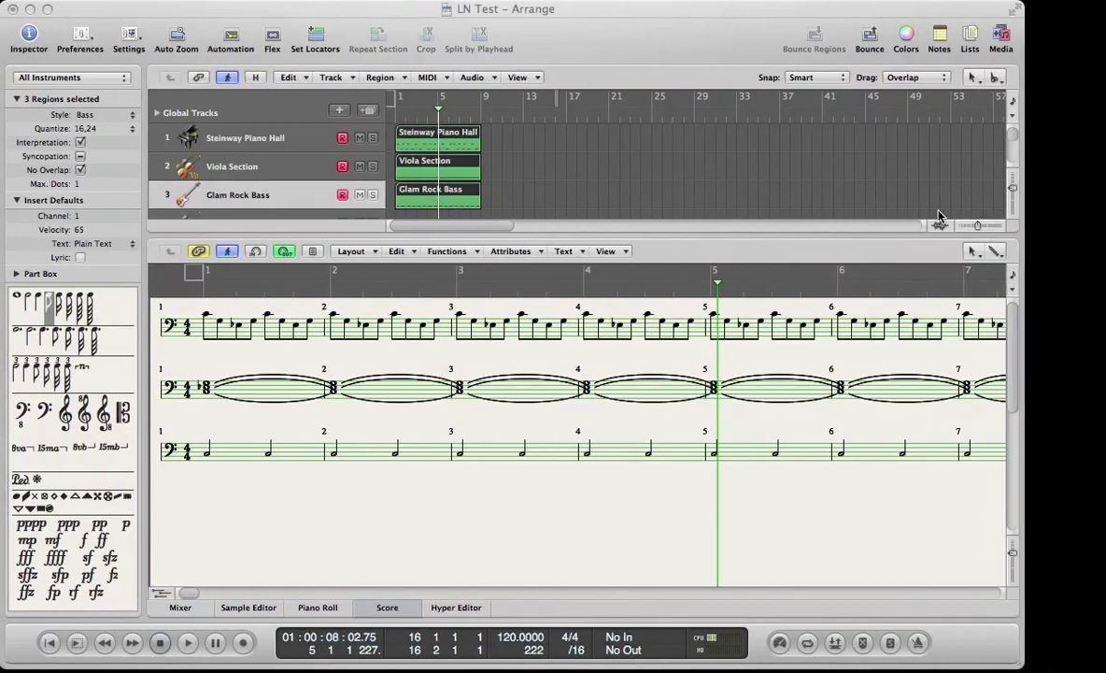
{"action": "left_click", "coordinate": [1036, 296]}
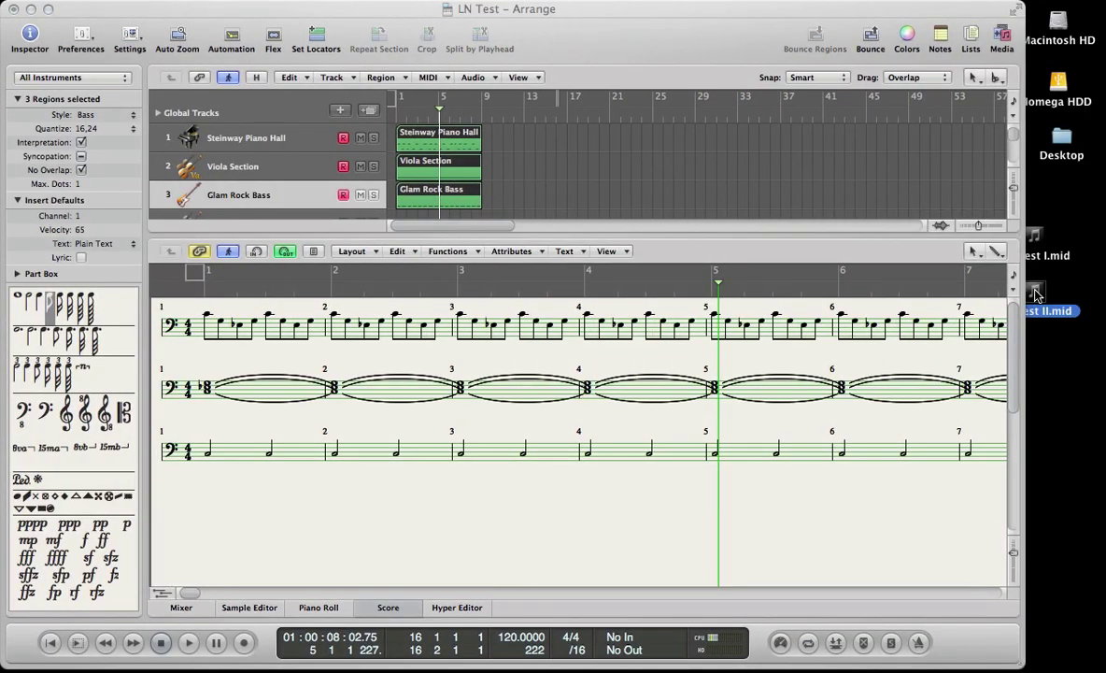
{"action": "left_click_drag", "start_coordinate": [1036, 295], "coordinate": [502, 139]}
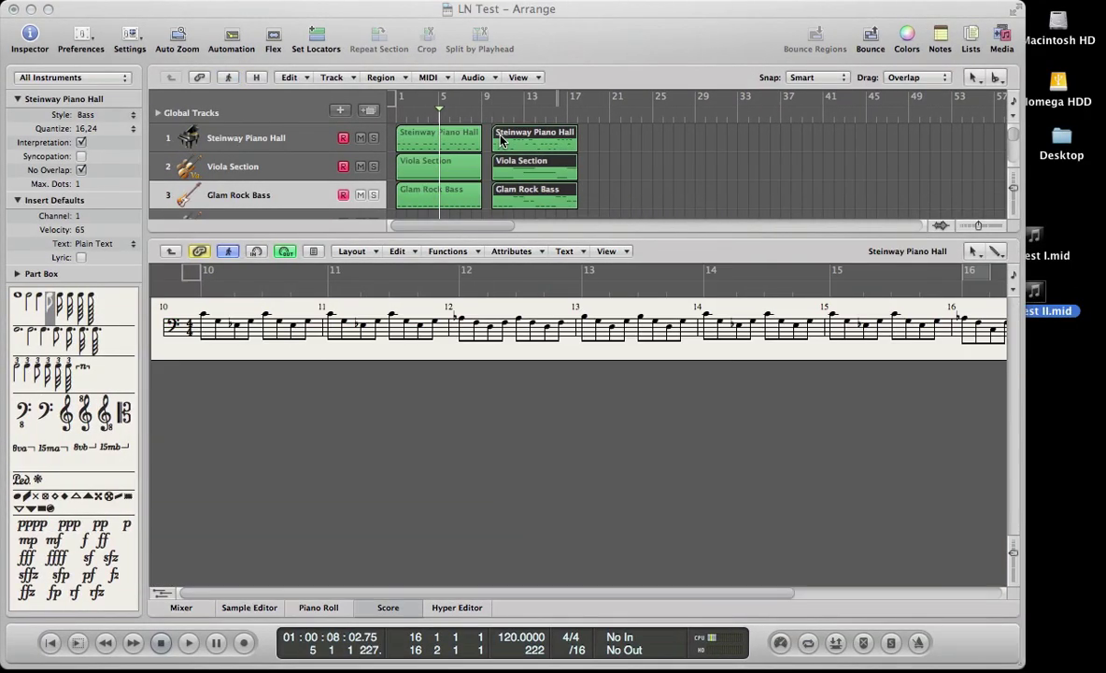
{"action": "left_click", "coordinate": [171, 252]}
{"action": "left_click", "coordinate": [264, 290]}
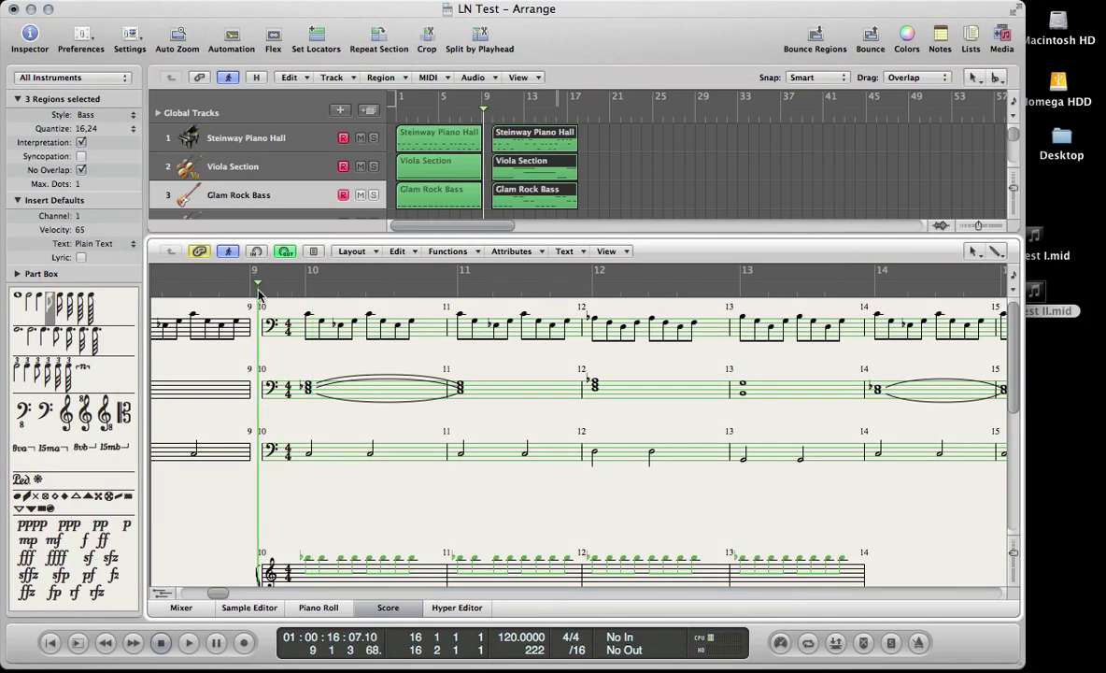
{"action": "key", "text": "space"}
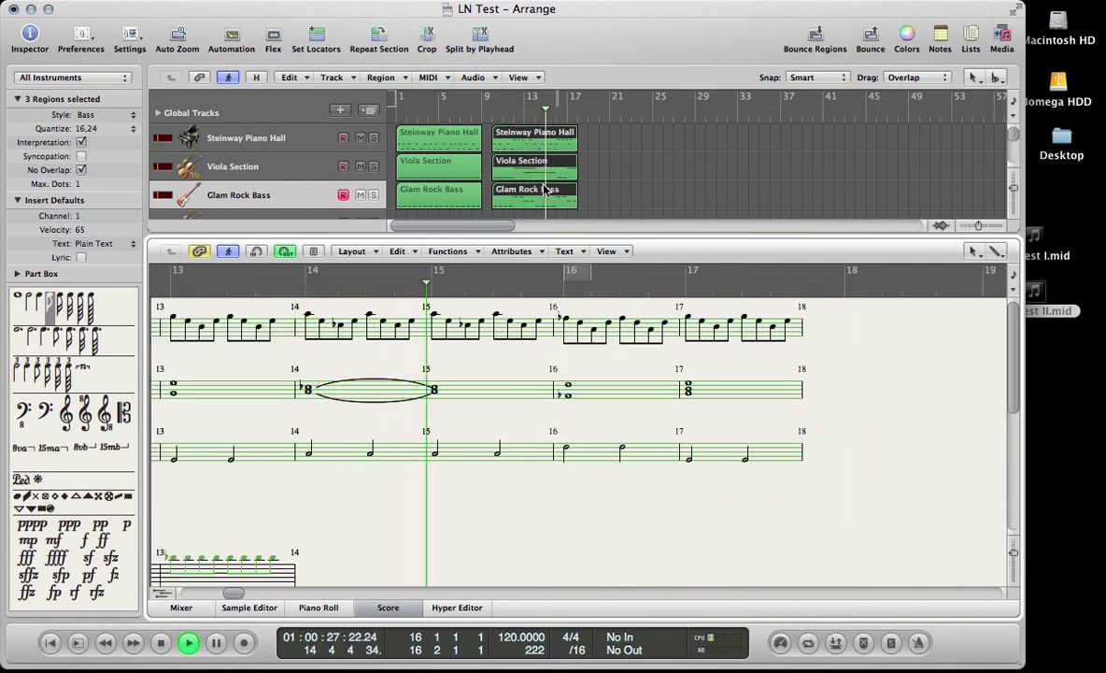
- Record a new part on the Cello Section Staccato track from the song start
{"action": "key", "text": "space"}
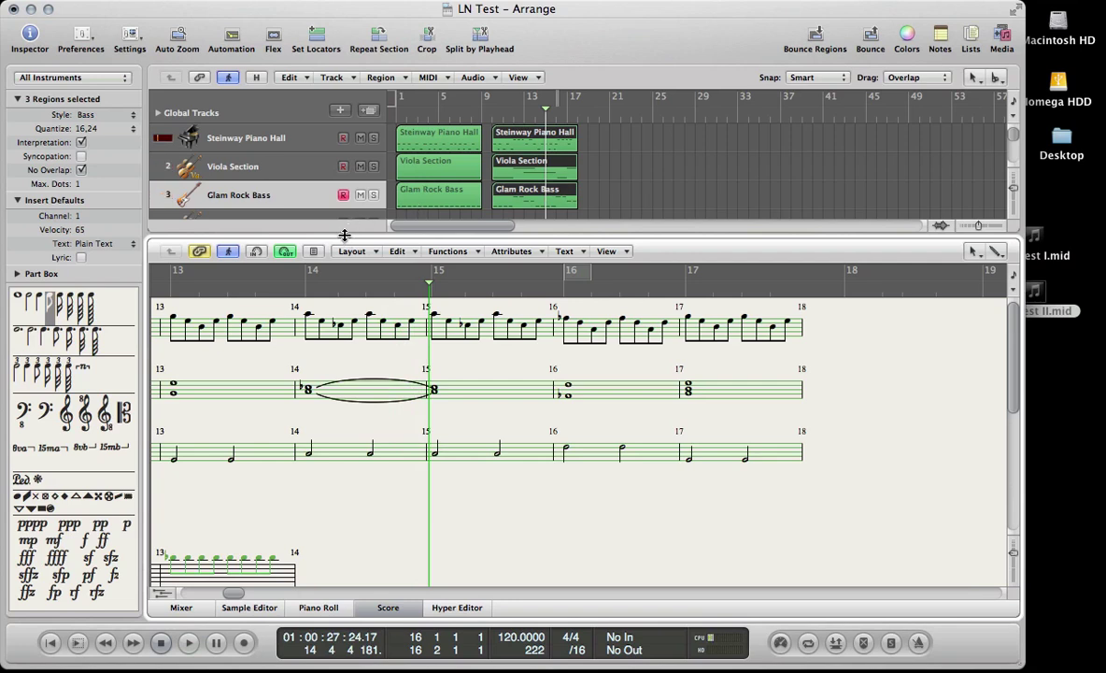
{"action": "left_click_drag", "start_coordinate": [344, 236], "coordinate": [317, 258]}
{"action": "left_click", "coordinate": [312, 228]}
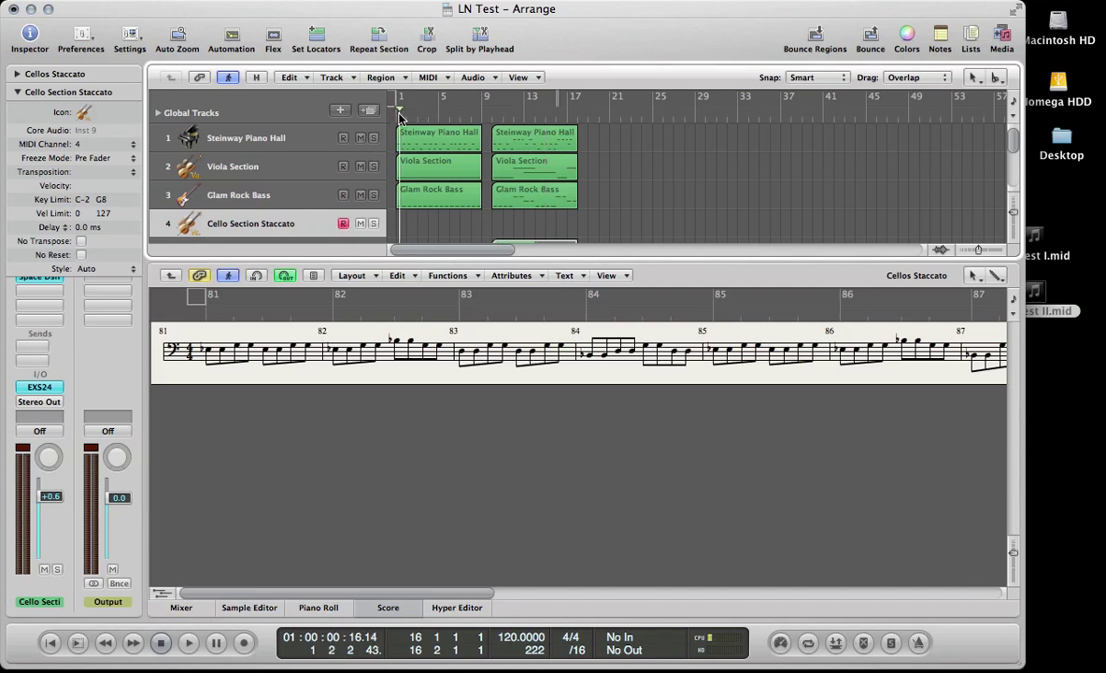
{"action": "left_click_drag", "start_coordinate": [400, 116], "coordinate": [393, 116]}
{"action": "left_click", "coordinate": [243, 642]}
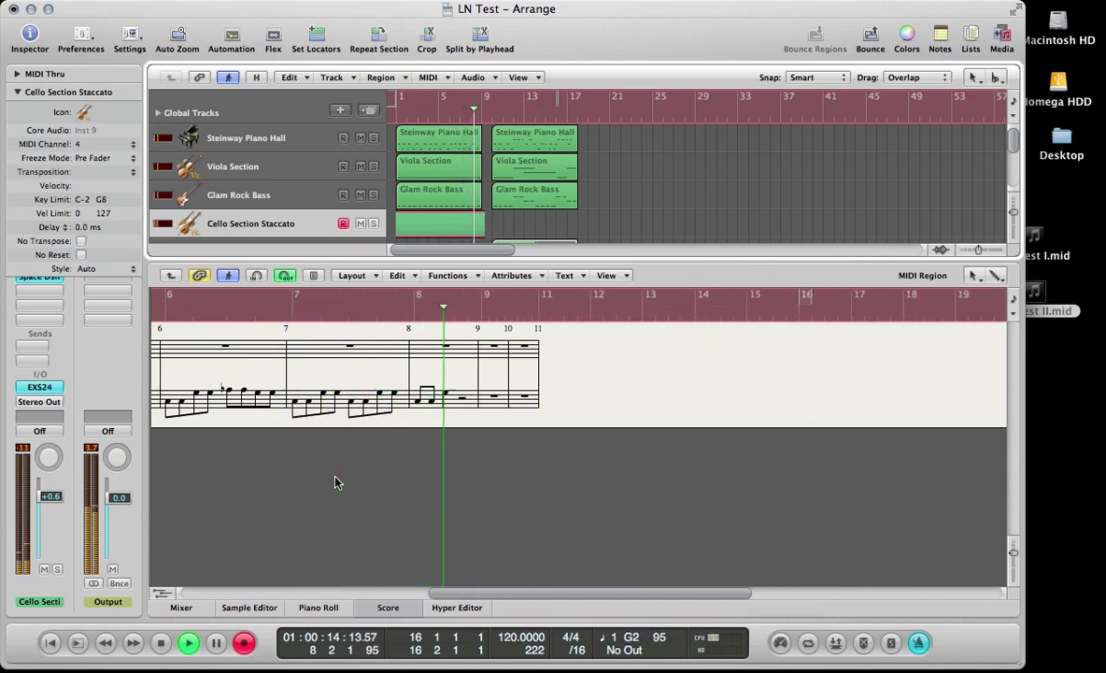
{"action": "key", "text": "space"}
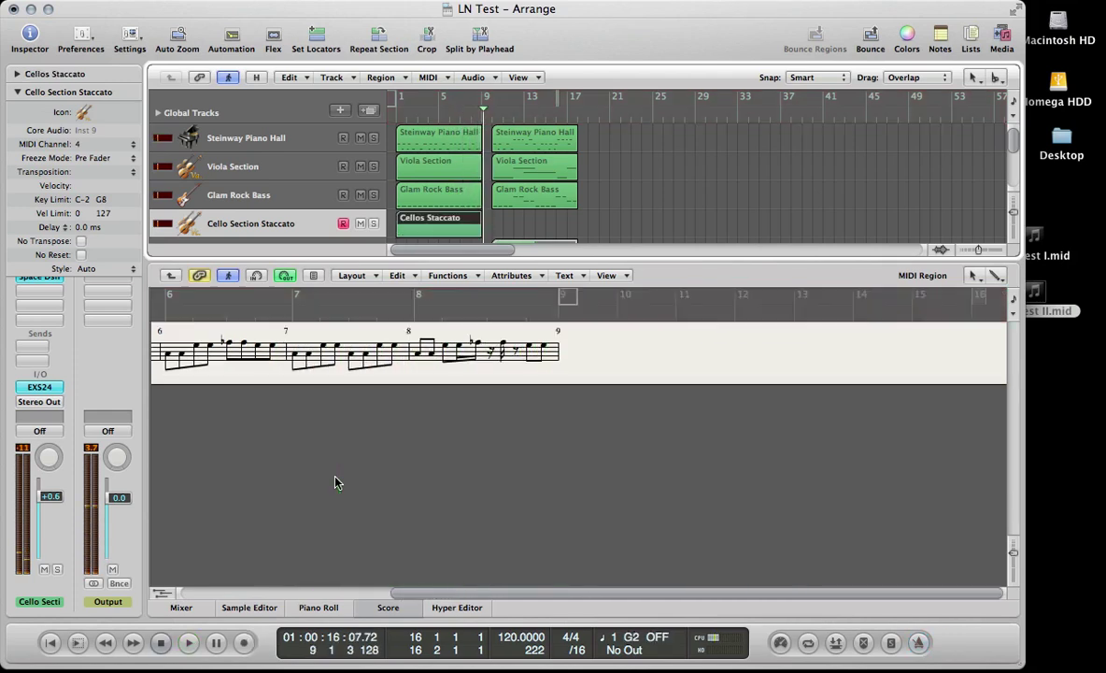
- Select all the cello notes in the Piano Roll to prepare them for quantizing
{"action": "left_click", "coordinate": [319, 608]}
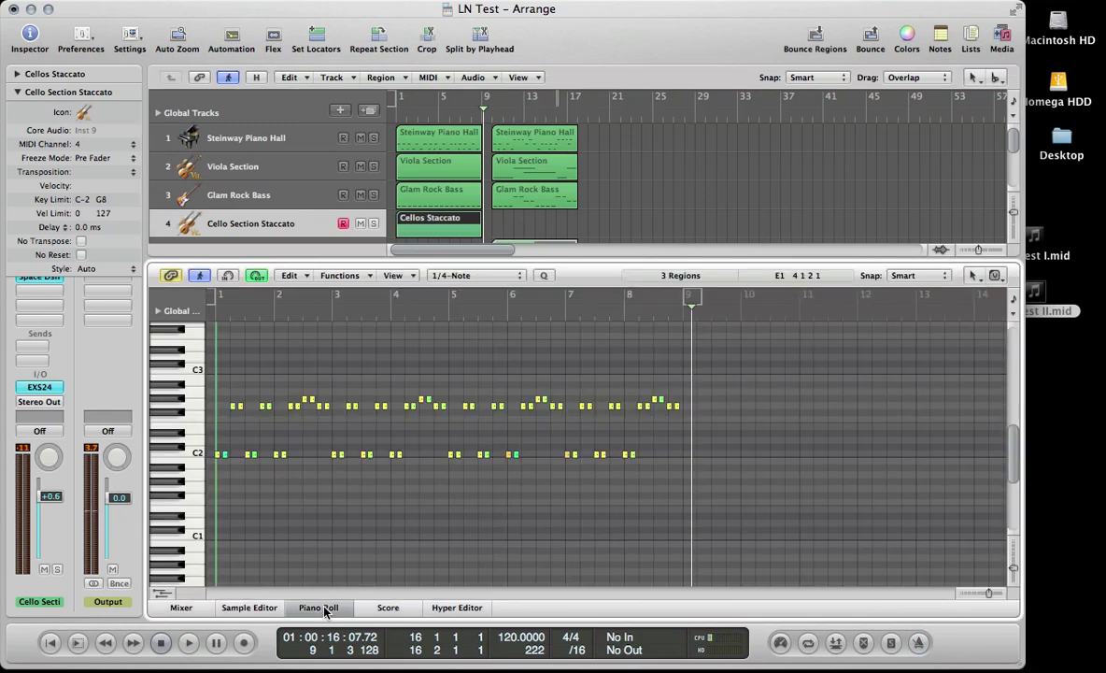
{"action": "key", "text": "super+a"}
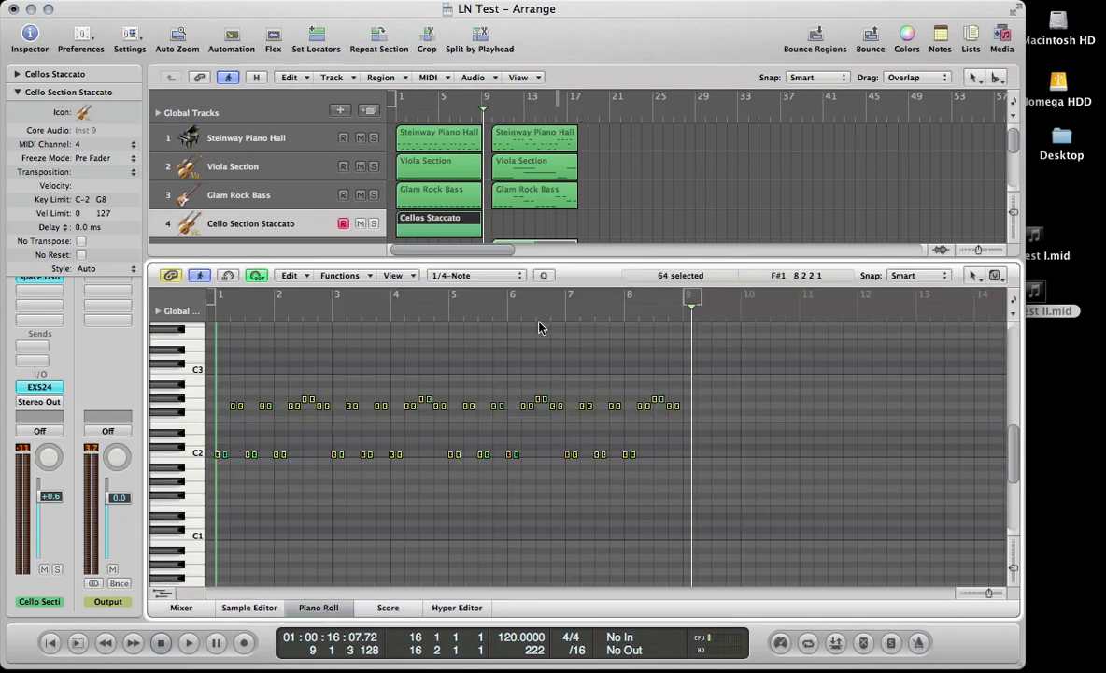
{"action": "left_click", "coordinate": [519, 276]}
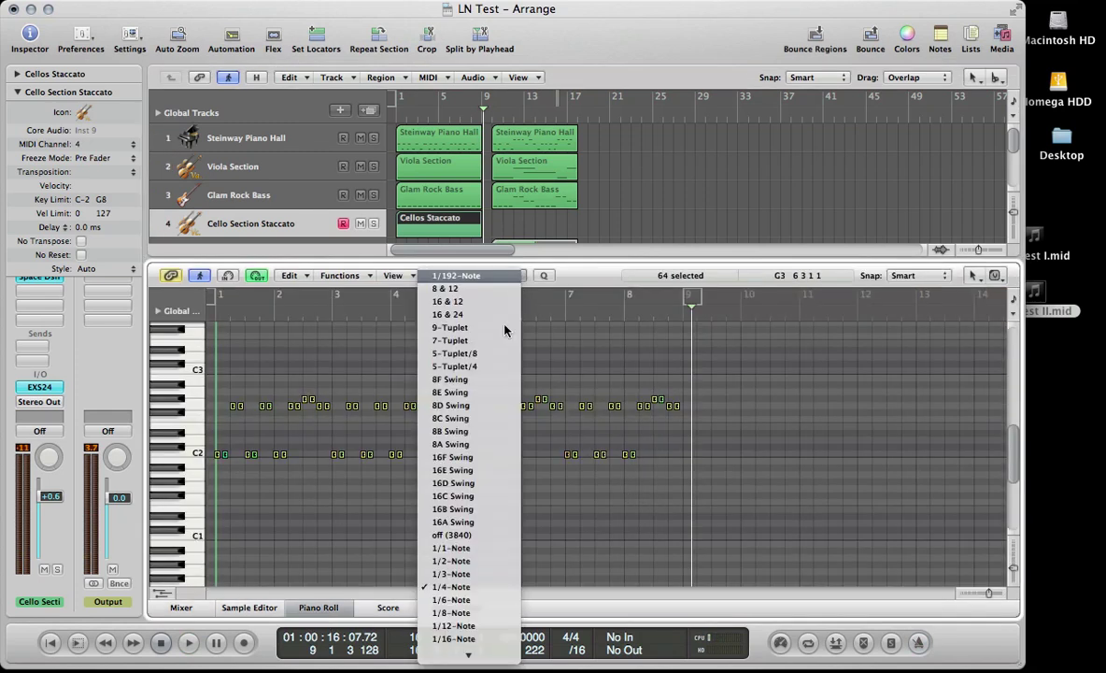
- Quantize the cello notes to 1/8-Note and select the four regions of bars 1–8
{"action": "left_click", "coordinate": [470, 615]}
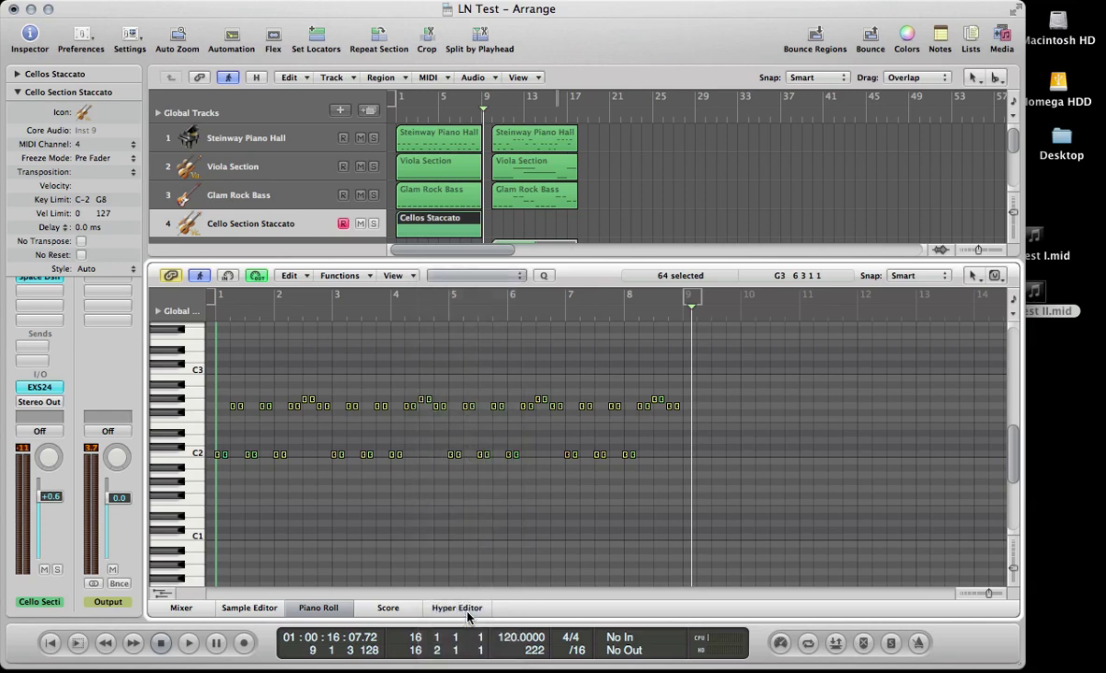
{"action": "left_click", "coordinate": [492, 226]}
{"action": "left_click_drag", "start_coordinate": [472, 227], "coordinate": [443, 152]}
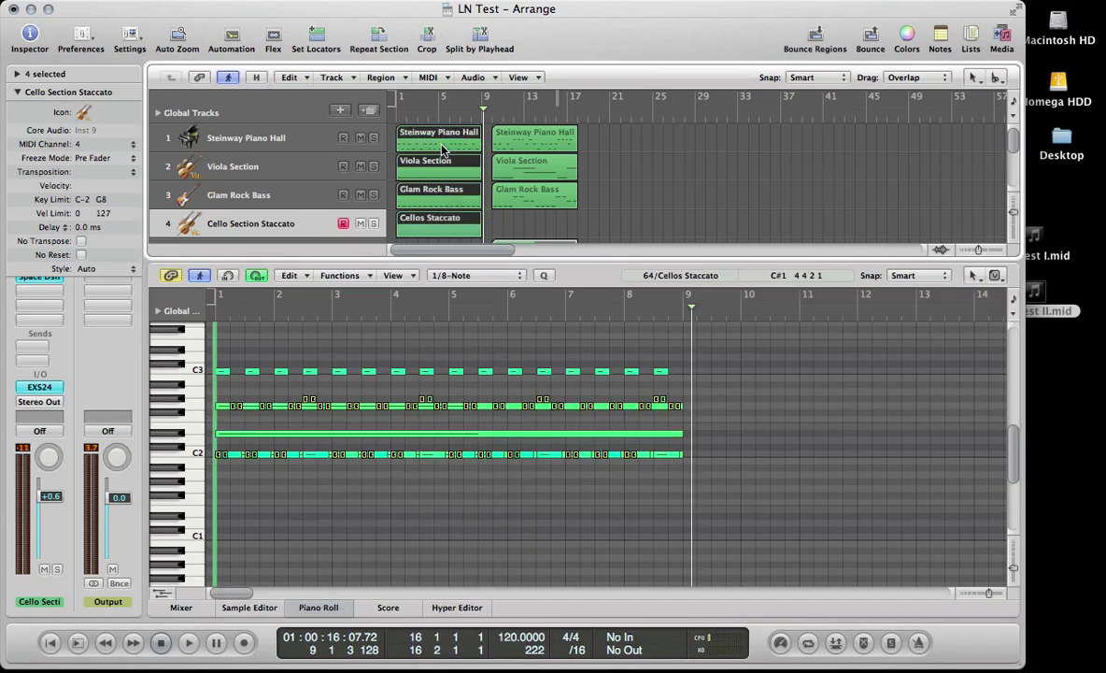
- Export the selected regions as the MIDI file 'LN Test III'
{"action": "left_click", "coordinate": [127, 2]}
{"action": "mouse_move", "coordinate": [278, 391]}
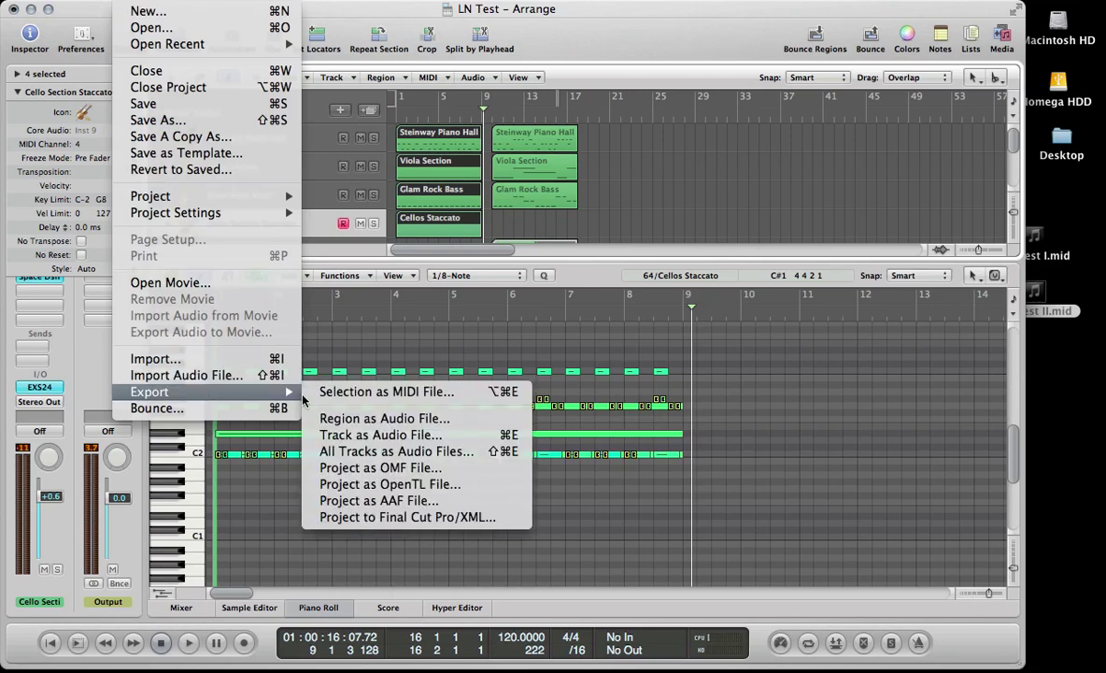
{"action": "left_click", "coordinate": [321, 396]}
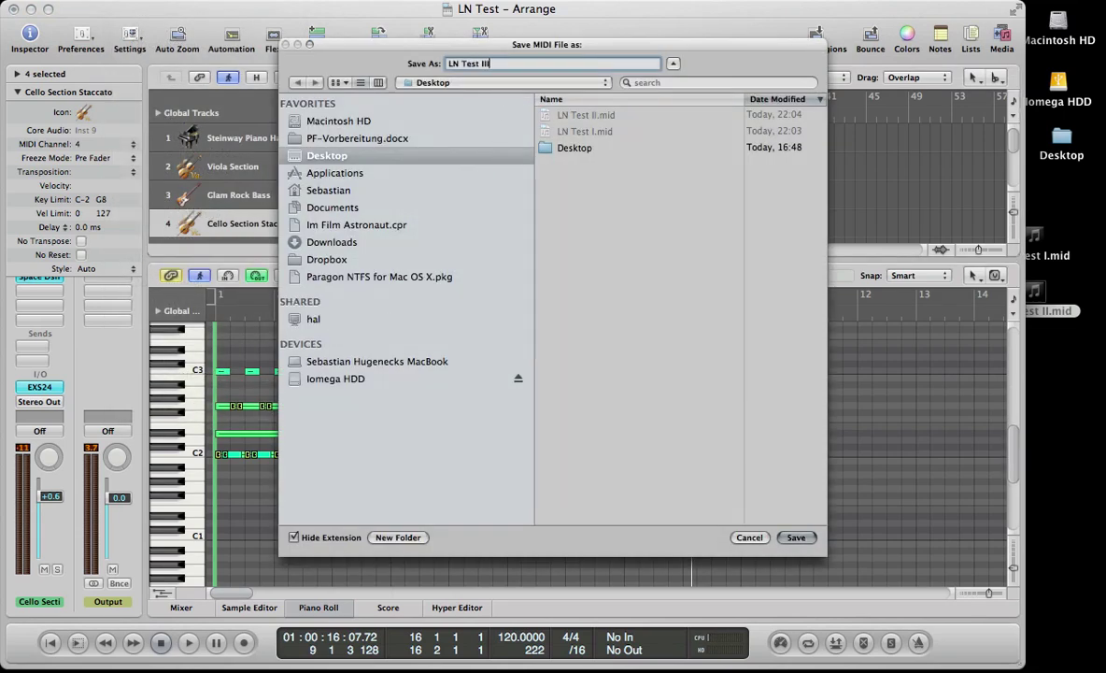
{"action": "type", "text": "III"}
{"action": "key", "text": "Return"}
- Hide Logic and load LN Test III.mid into Liquid Notes, discarding the unsaved project
{"action": "key", "text": "super+h"}
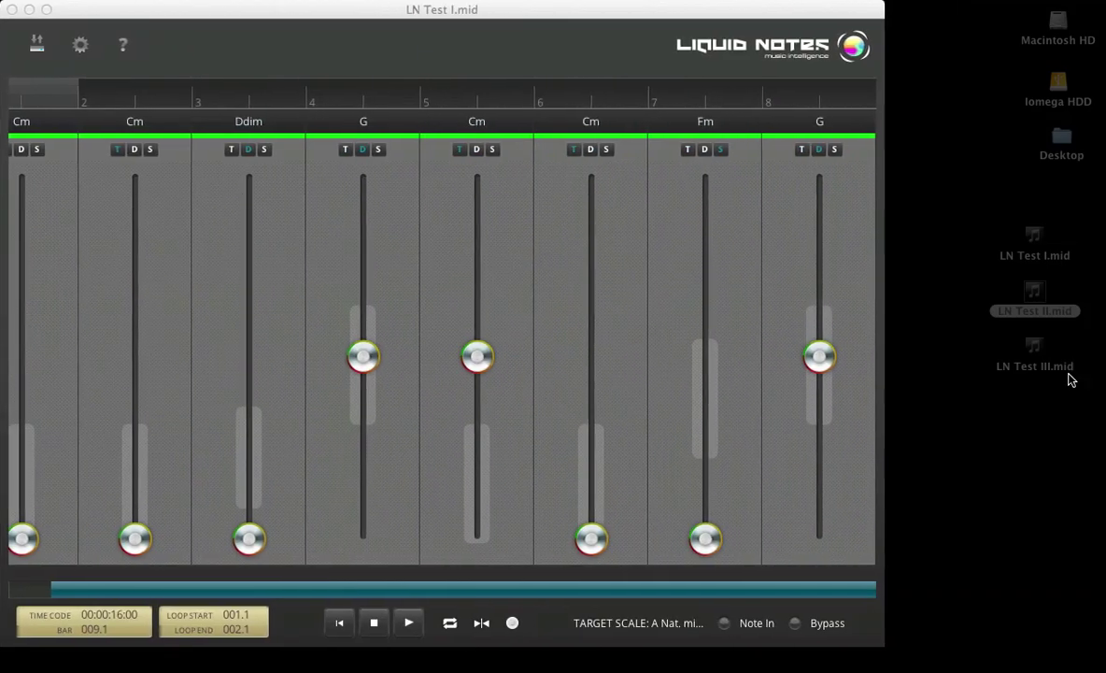
{"action": "left_click_drag", "start_coordinate": [1035, 359], "coordinate": [605, 313]}
{"action": "left_click", "coordinate": [502, 369]}
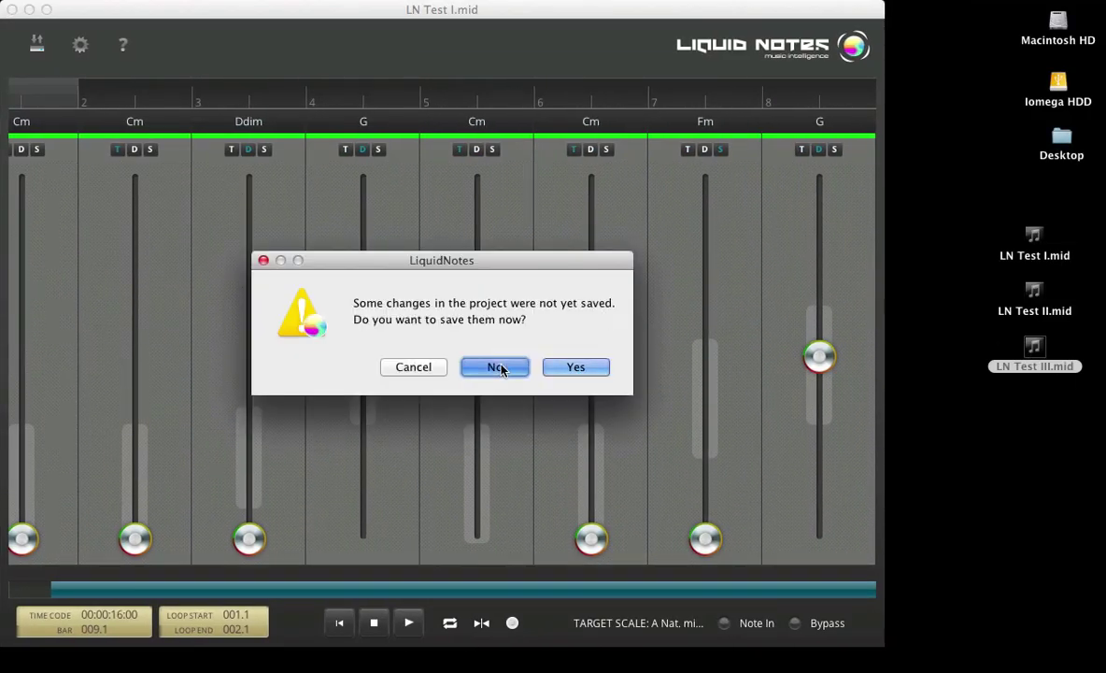
{"action": "left_click", "coordinate": [716, 532]}
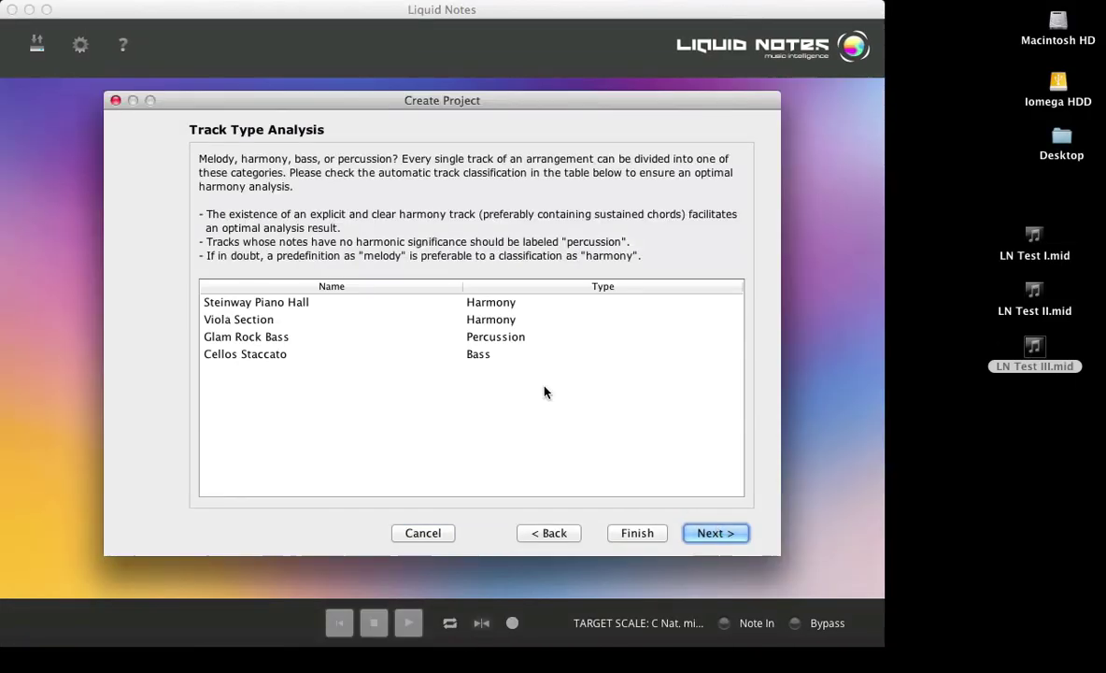
- Set Steinway Piano Hall and Cellos Staccato as Melody tracks, and Glam Rock Bass as Bass
{"action": "left_click", "coordinate": [481, 302]}
{"action": "left_click", "coordinate": [496, 283]}
{"action": "left_click", "coordinate": [483, 352]}
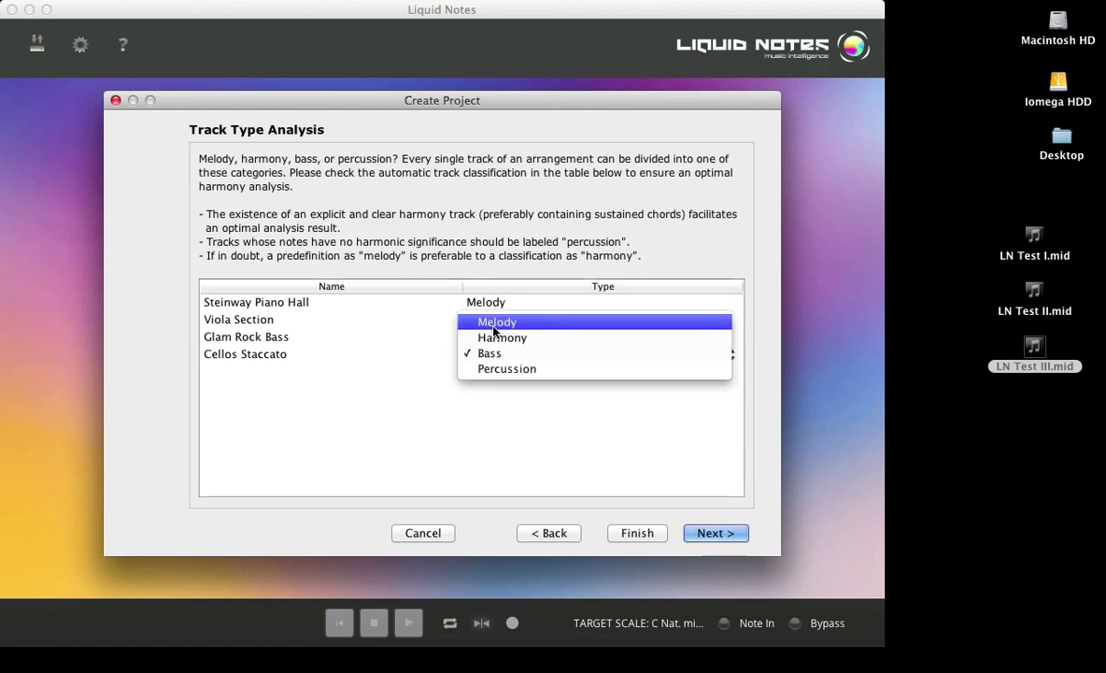
{"action": "left_click", "coordinate": [494, 321]}
{"action": "left_click", "coordinate": [494, 337]}
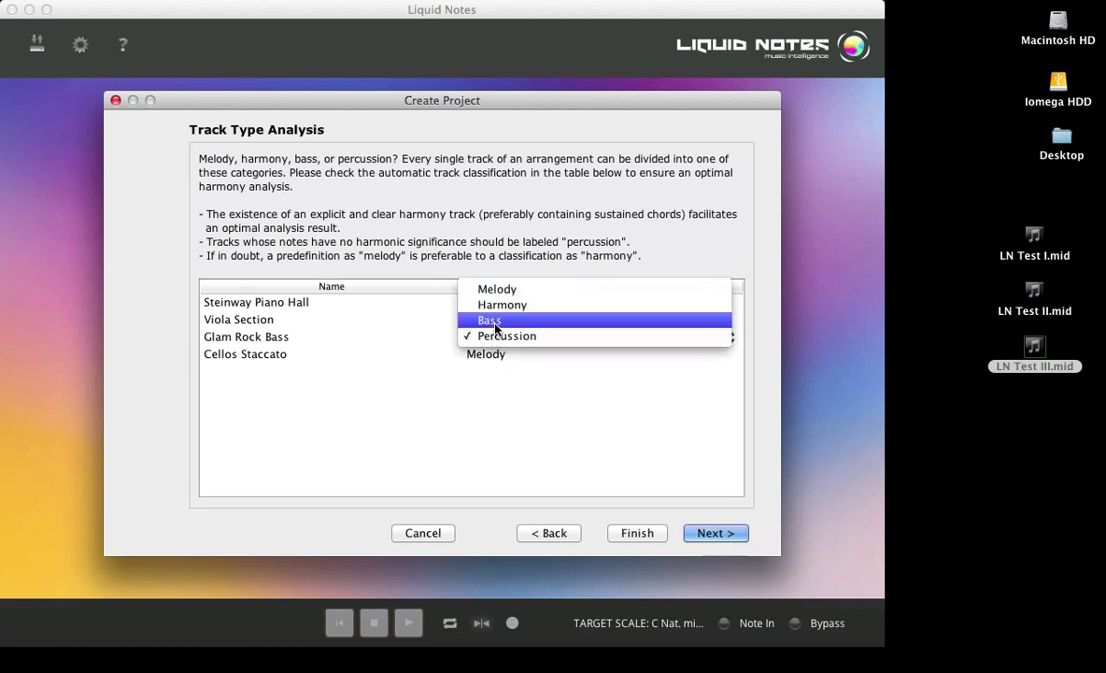
{"action": "left_click", "coordinate": [495, 323]}
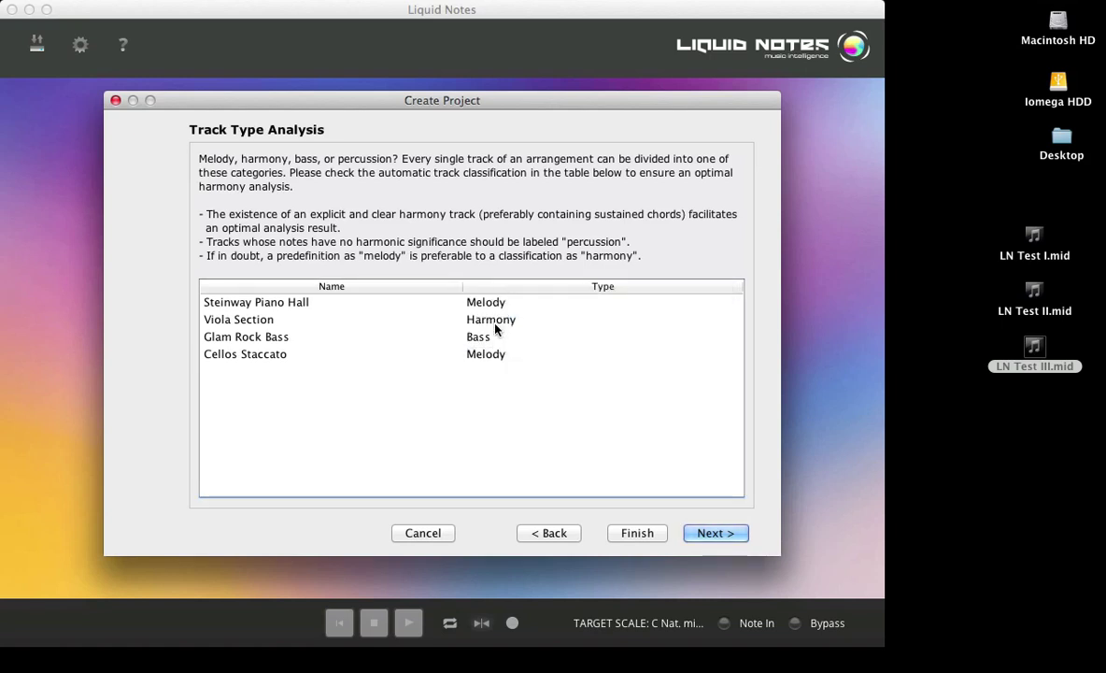
- Turn off Force Melody for Steinway Piano Hall, create the project, then select the Viola and Glam Rock Bass tracks
{"action": "left_click", "coordinate": [715, 533]}
{"action": "left_click", "coordinate": [715, 532]}
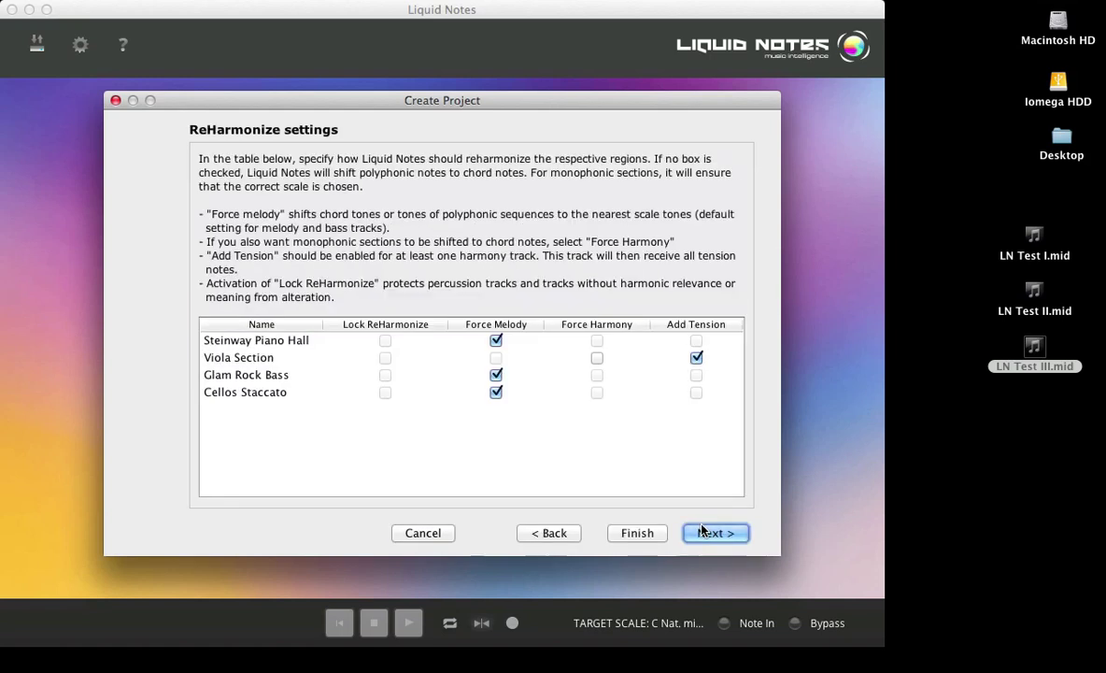
{"action": "left_click", "coordinate": [498, 342]}
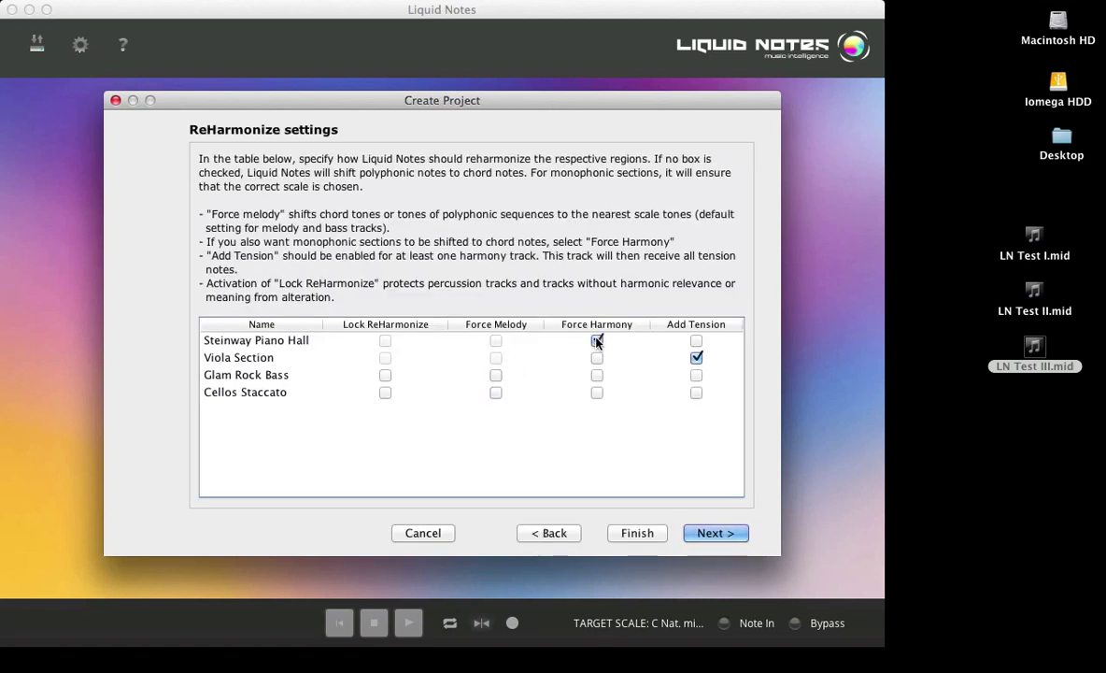
{"action": "left_click", "coordinate": [726, 529]}
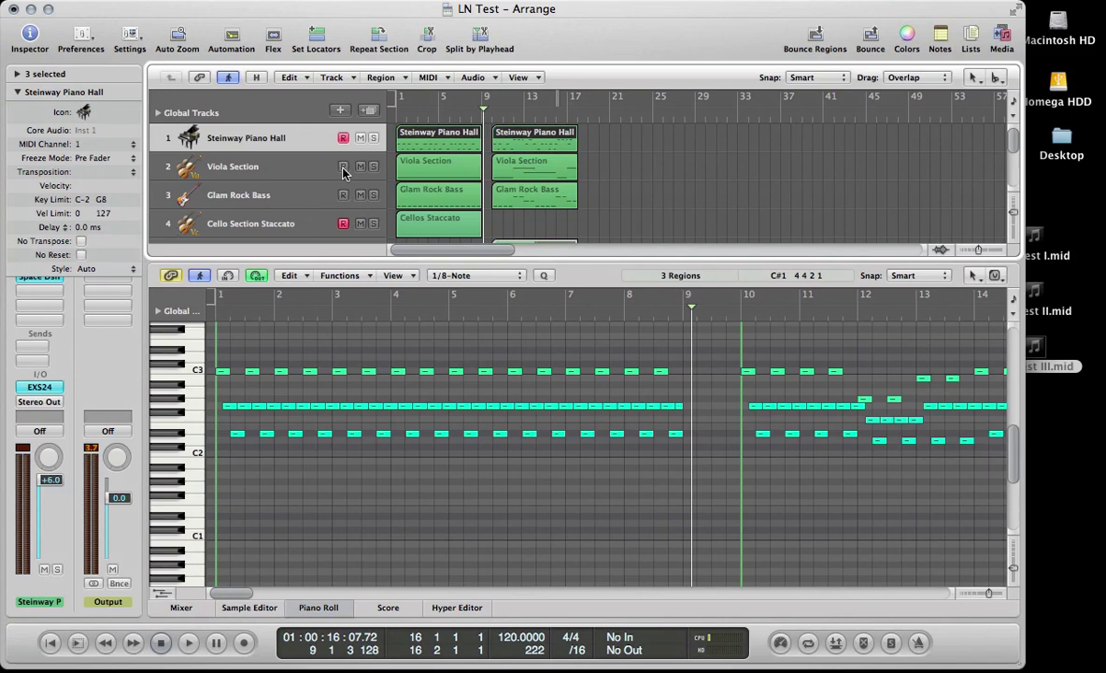
{"action": "left_click", "coordinate": [321, 174]}
{"action": "left_click", "coordinate": [320, 194]}
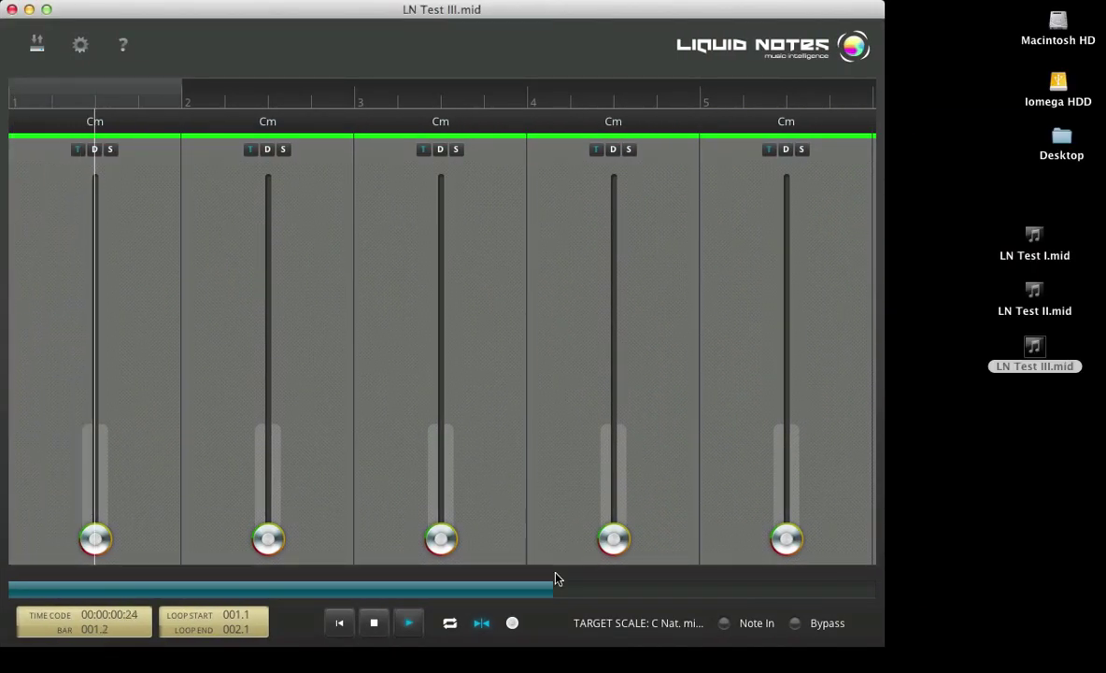
- Reharmonize bars 1 and 5 to Ab and bars 3 and 7 to G, replaying from bar 1
{"action": "left_click_drag", "start_coordinate": [550, 587], "coordinate": [692, 587]}
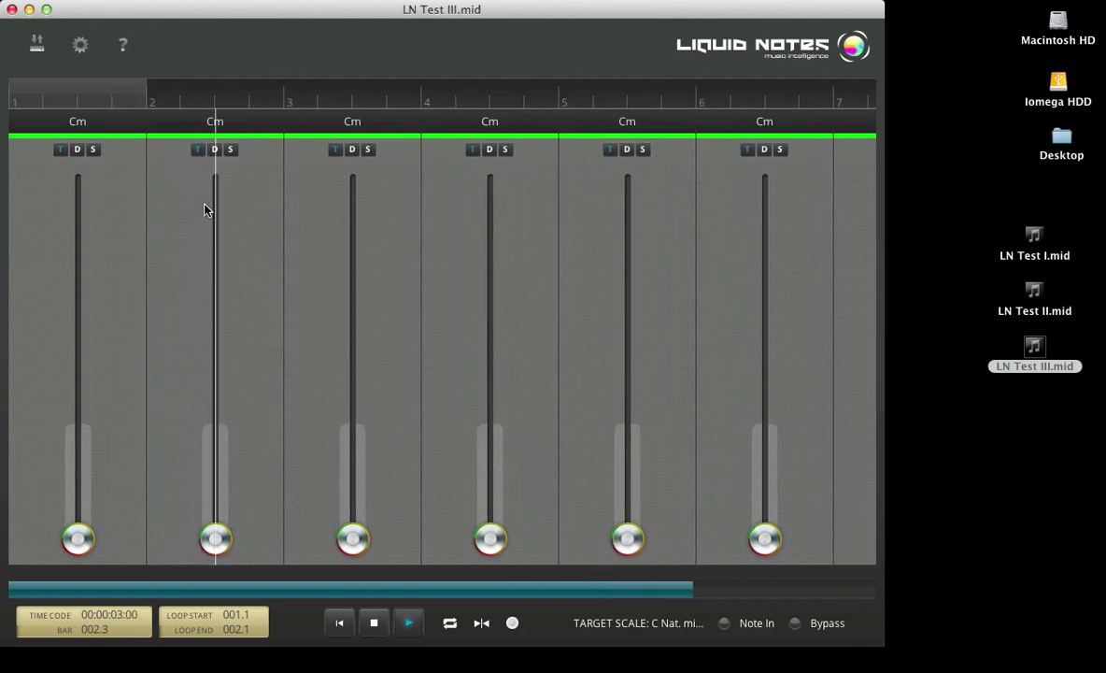
{"action": "left_click", "coordinate": [91, 150]}
{"action": "left_click_drag", "start_coordinate": [78, 539], "coordinate": [81, 381]}
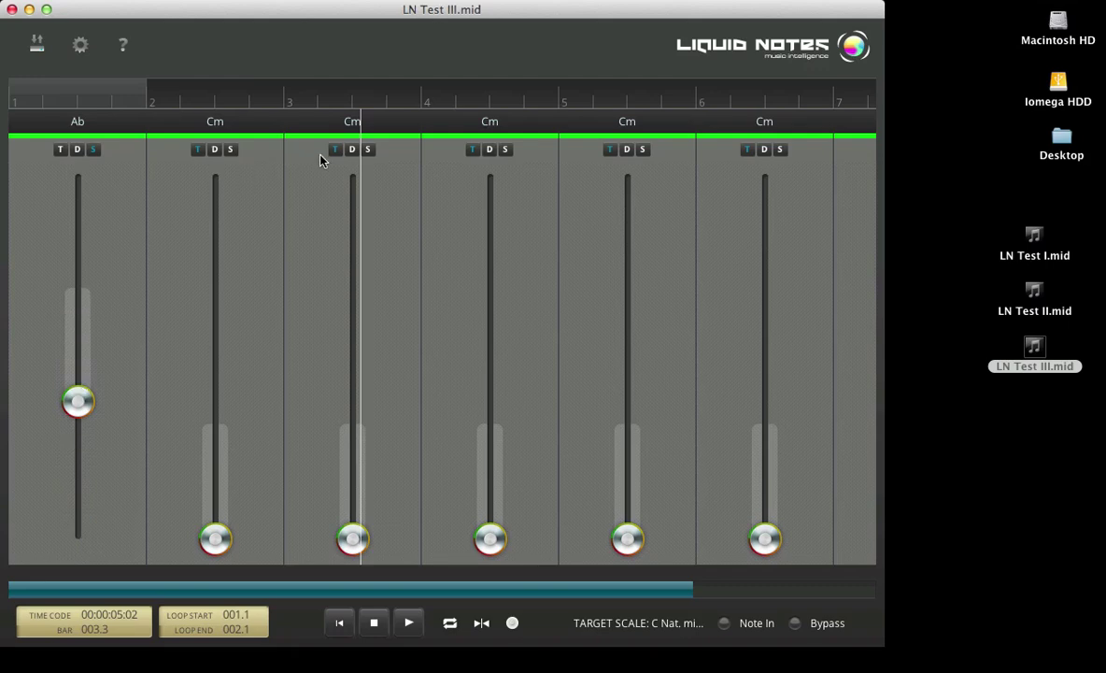
{"action": "left_click_drag", "start_coordinate": [353, 537], "coordinate": [352, 356]}
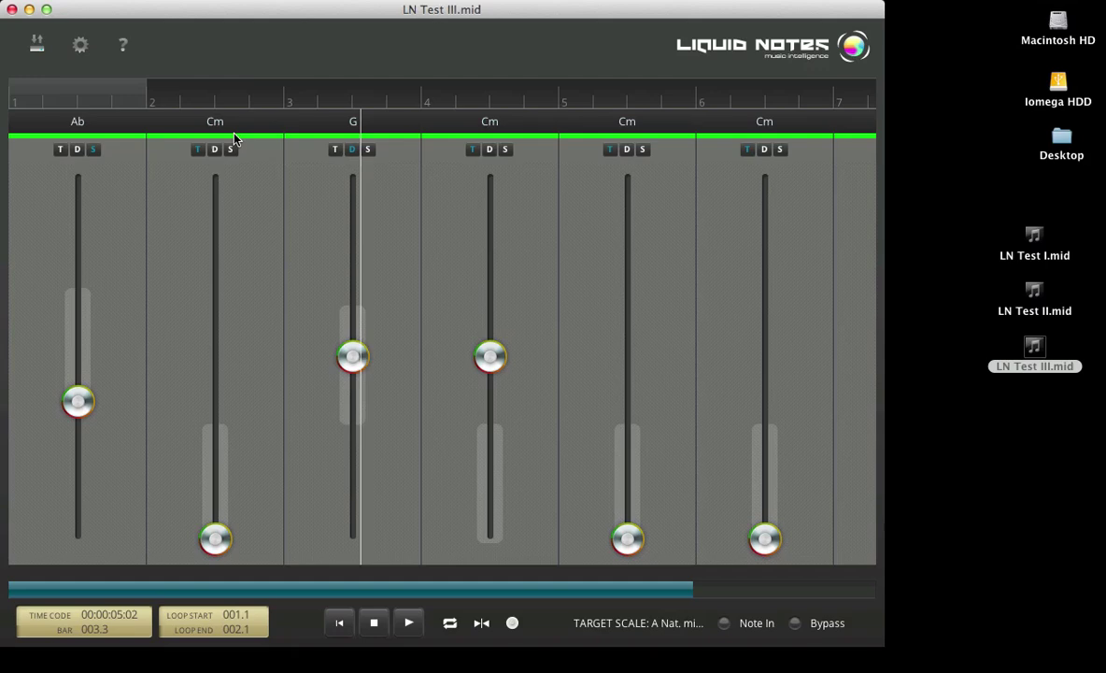
{"action": "left_click", "coordinate": [25, 104]}
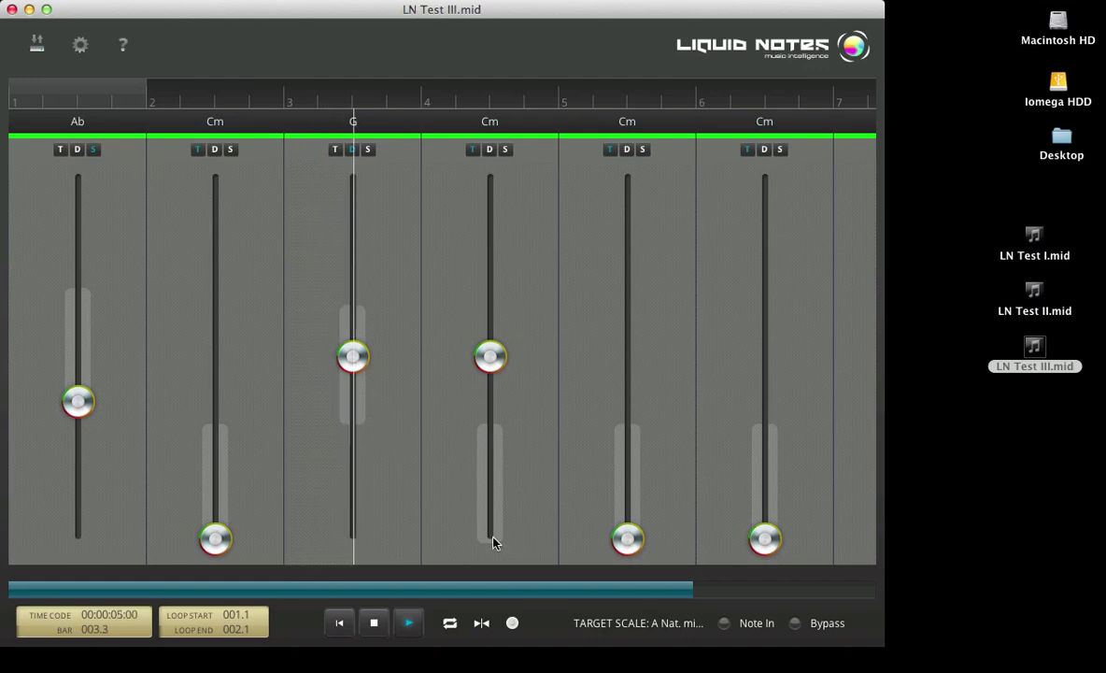
{"action": "left_click_drag", "start_coordinate": [508, 587], "coordinate": [669, 578]}
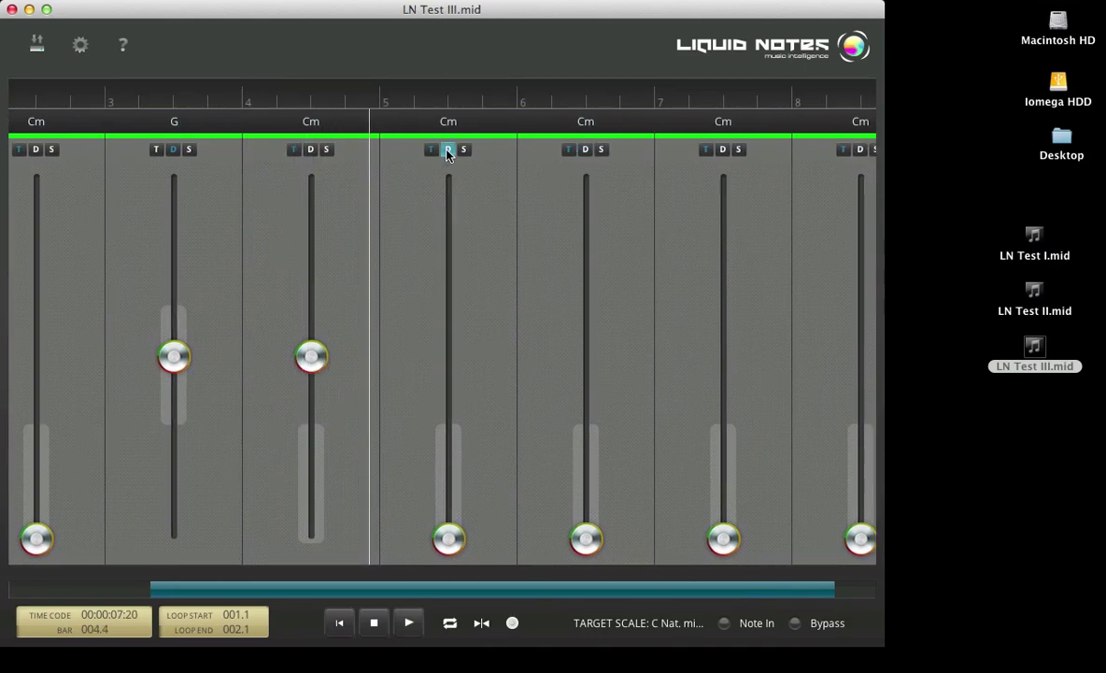
{"action": "left_click_drag", "start_coordinate": [449, 537], "coordinate": [449, 377]}
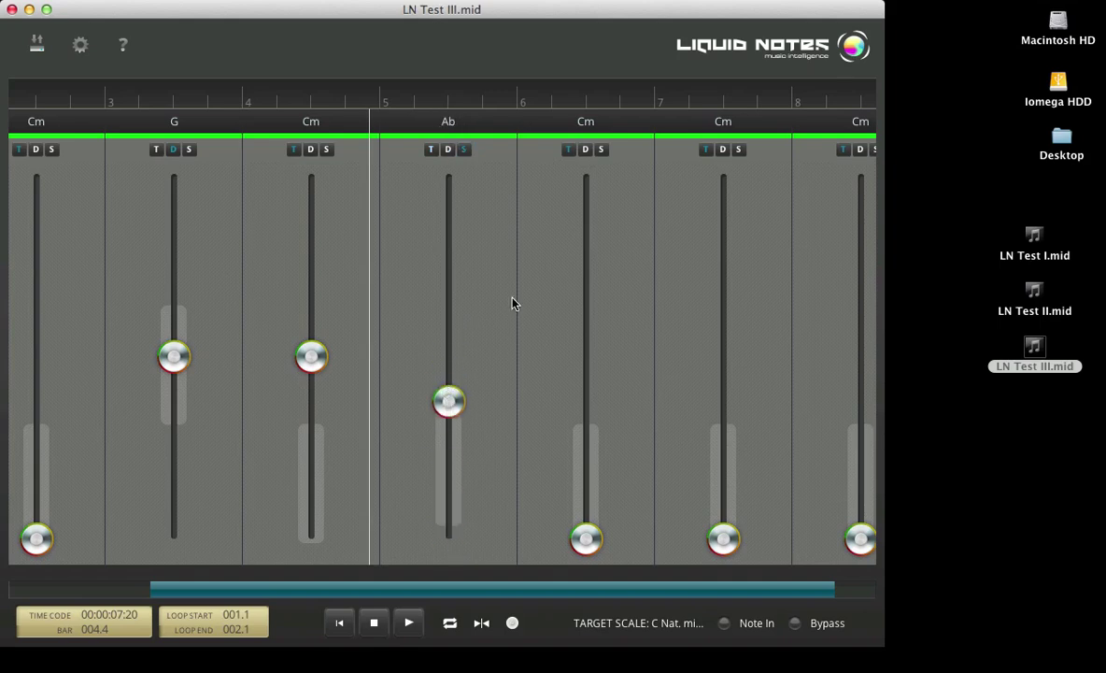
{"action": "left_click_drag", "start_coordinate": [721, 535], "coordinate": [721, 367]}
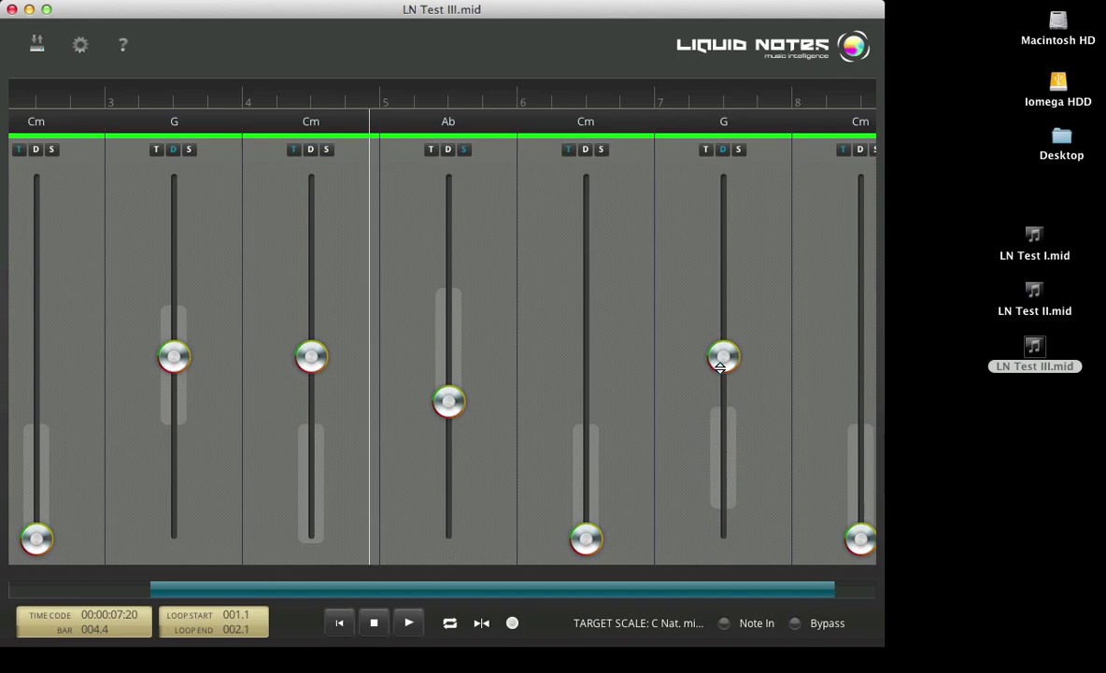
- Play back the new chords, then export them as the MIDI file 'LN Test IV' to the desktop
{"action": "key", "text": "space"}
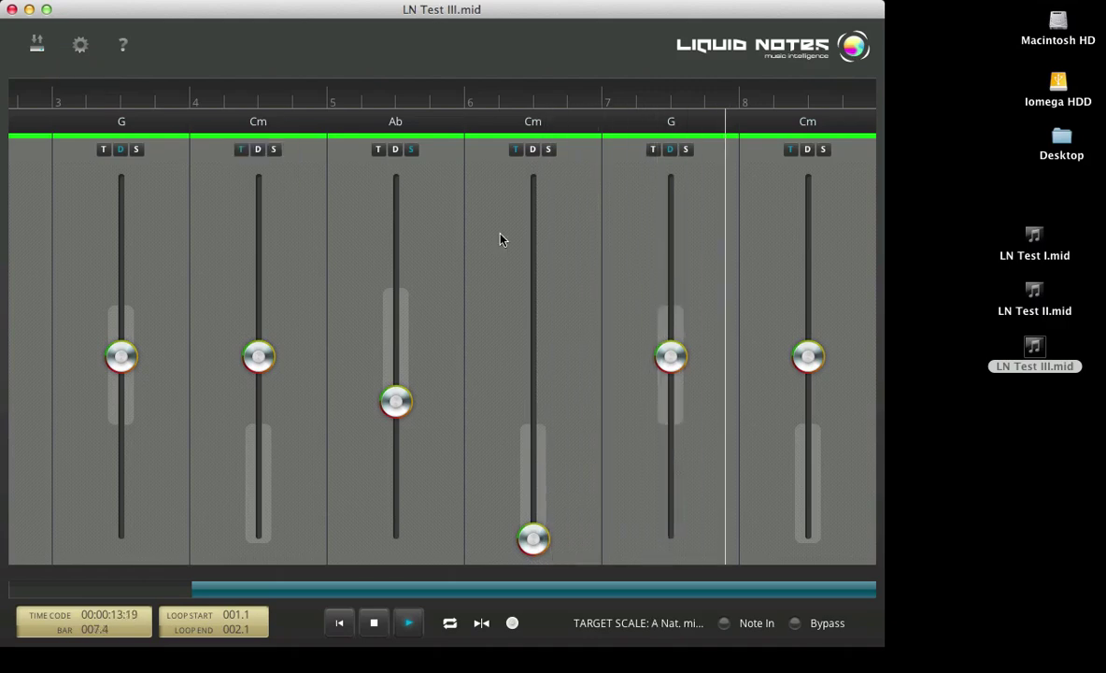
{"action": "left_click", "coordinate": [36, 44]}
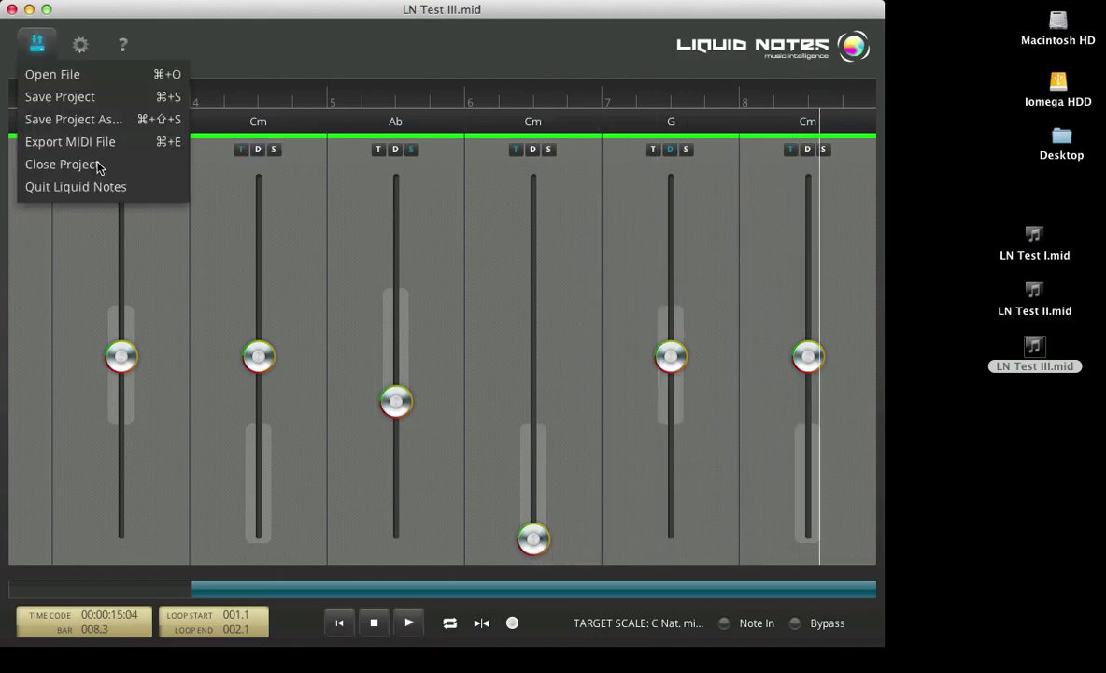
{"action": "left_click", "coordinate": [106, 142]}
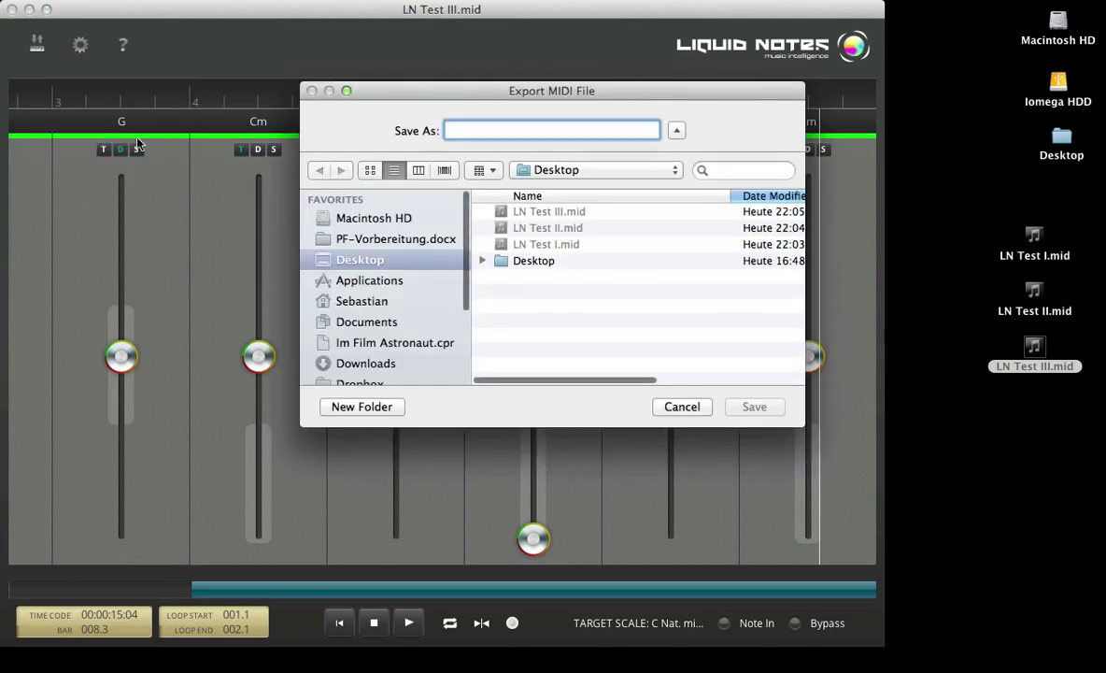
{"action": "type", "text": "LN Test I"}
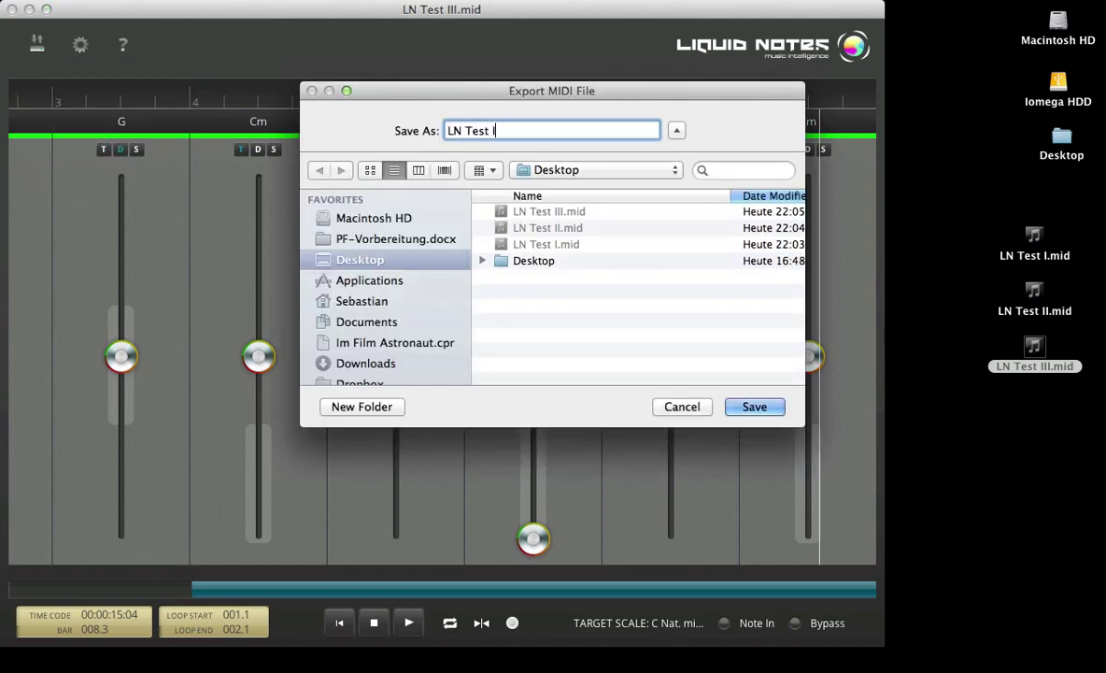
{"action": "type", "text": "V"}
{"action": "key", "text": "Return"}
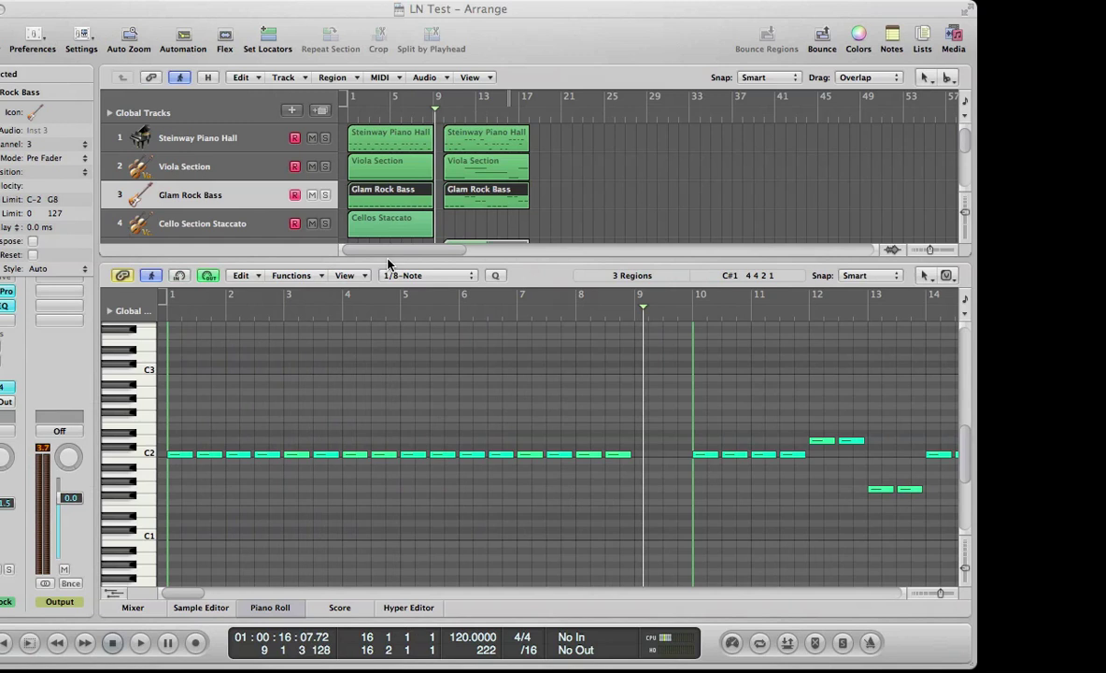
- Import LN Test IV.mid into the arrangement at bar 17 and play the new regions
{"action": "left_click", "coordinate": [1034, 406]}
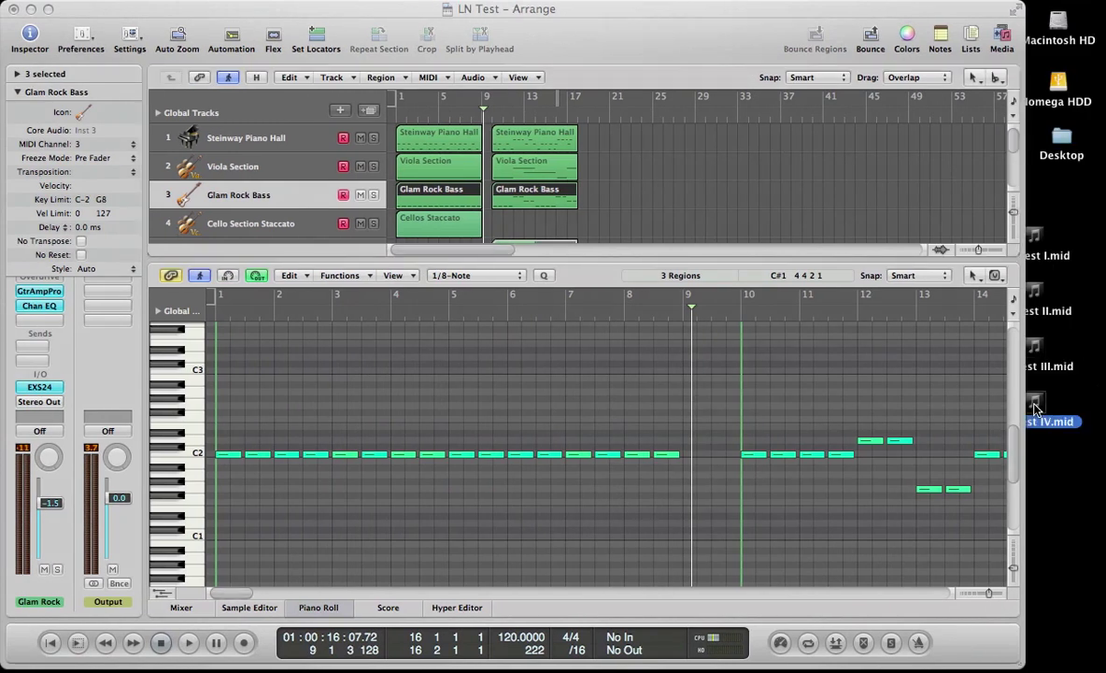
{"action": "left_click_drag", "start_coordinate": [1034, 407], "coordinate": [586, 138]}
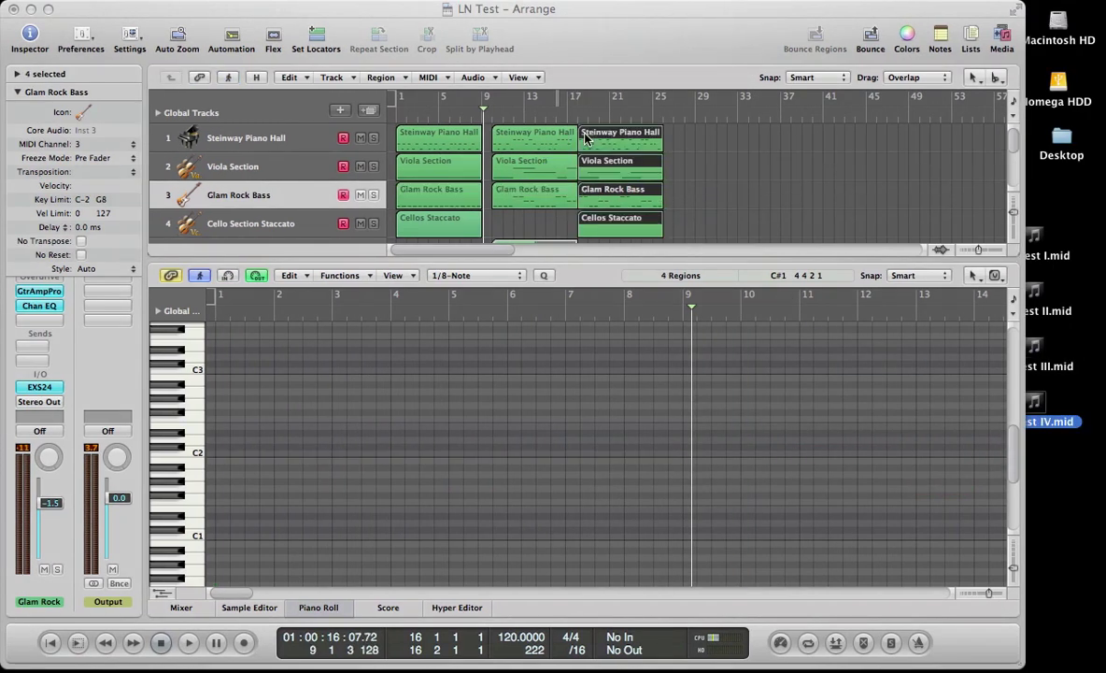
{"action": "left_click", "coordinate": [572, 121]}
{"action": "key", "text": "space"}
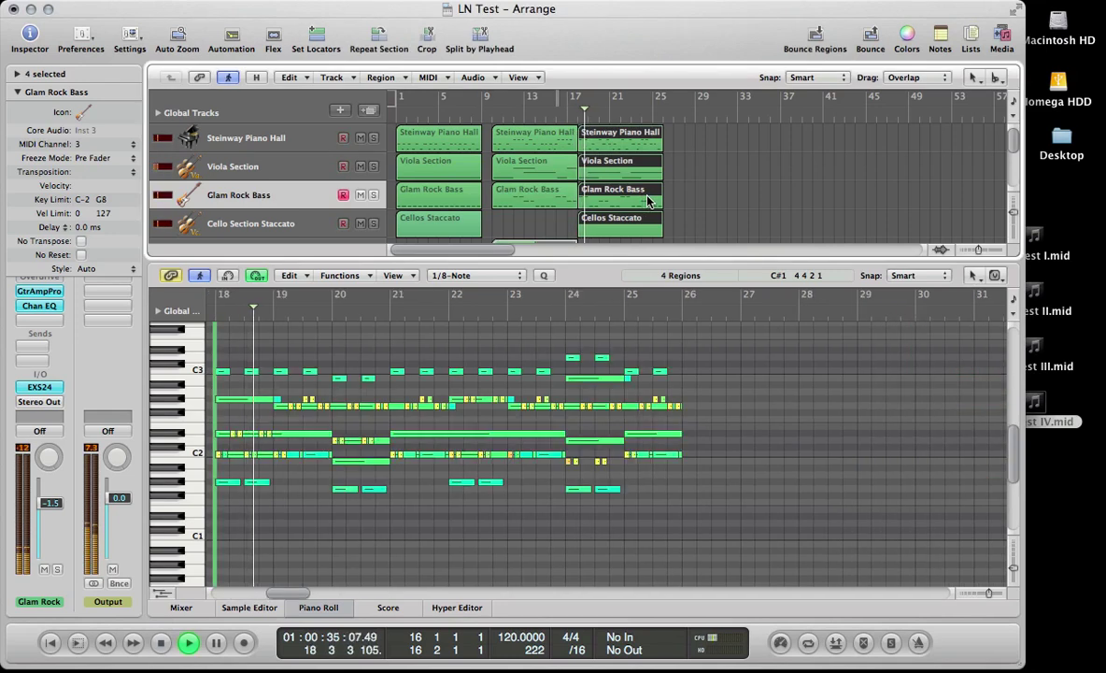
{"action": "key", "text": "space"}
- Move the four imported regions to start at bar 25
{"action": "key", "text": "super+Left"}
{"action": "left_click_drag", "start_coordinate": [493, 196], "coordinate": [802, 224]}
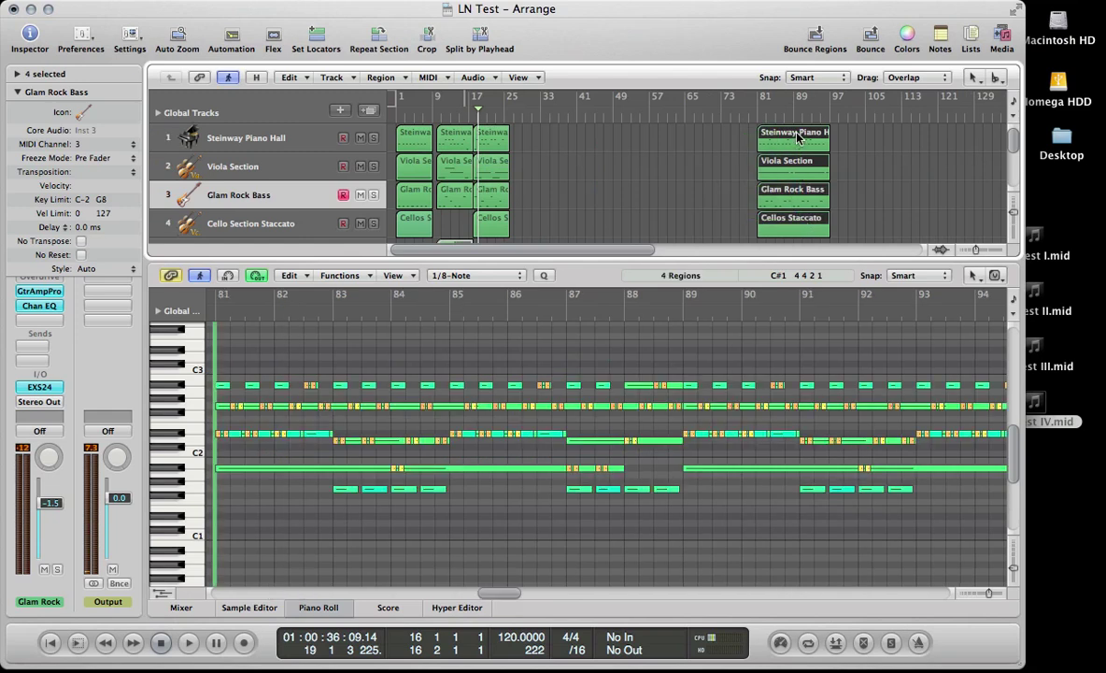
{"action": "left_click_drag", "start_coordinate": [797, 137], "coordinate": [549, 141]}
{"action": "key", "text": "super+Right"}
{"action": "key", "text": "super+Right"}
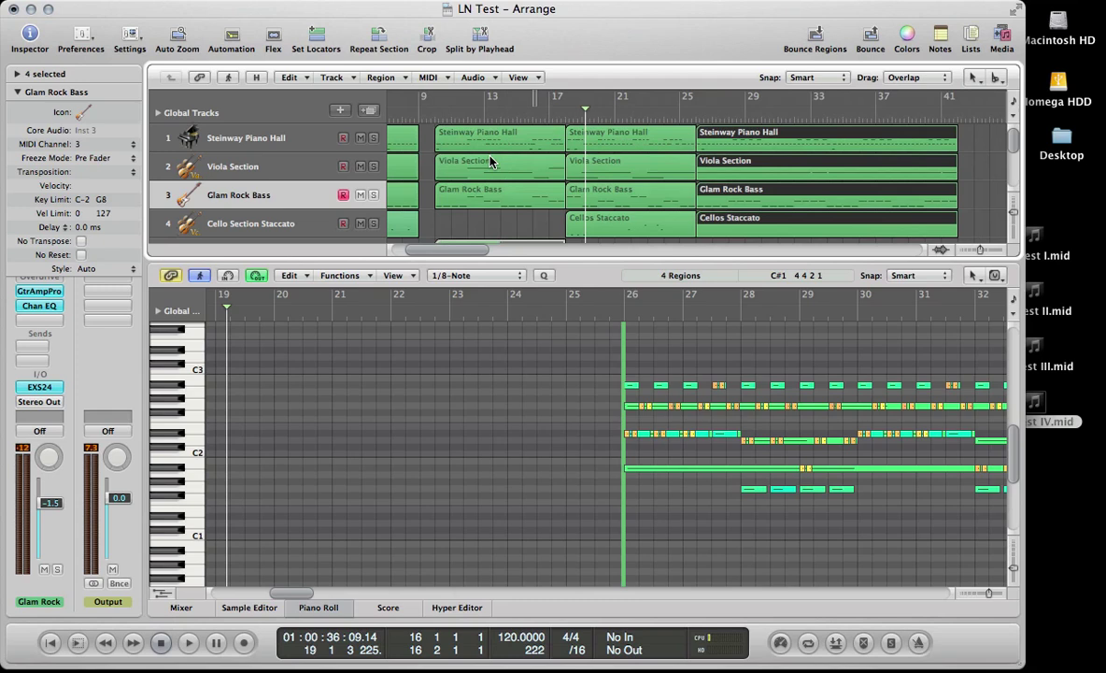
- From bar 9, change the tempo from 120 to 200 BPM and view Cellos Staccato as score notation
{"action": "left_click", "coordinate": [435, 118]}
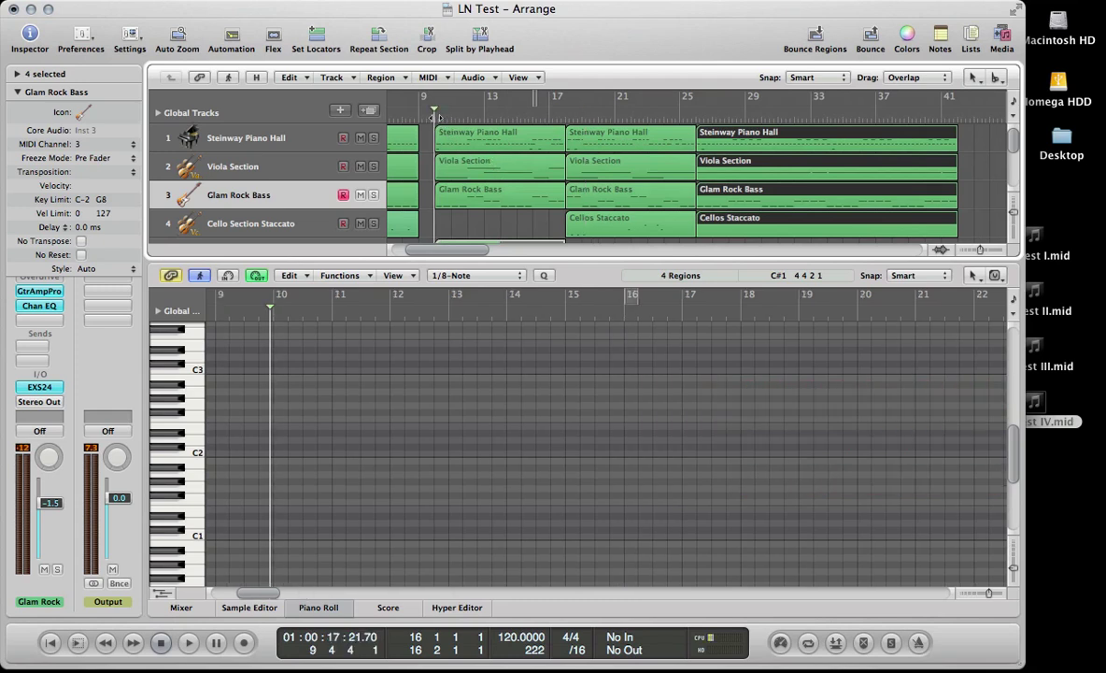
{"action": "key", "text": "p"}
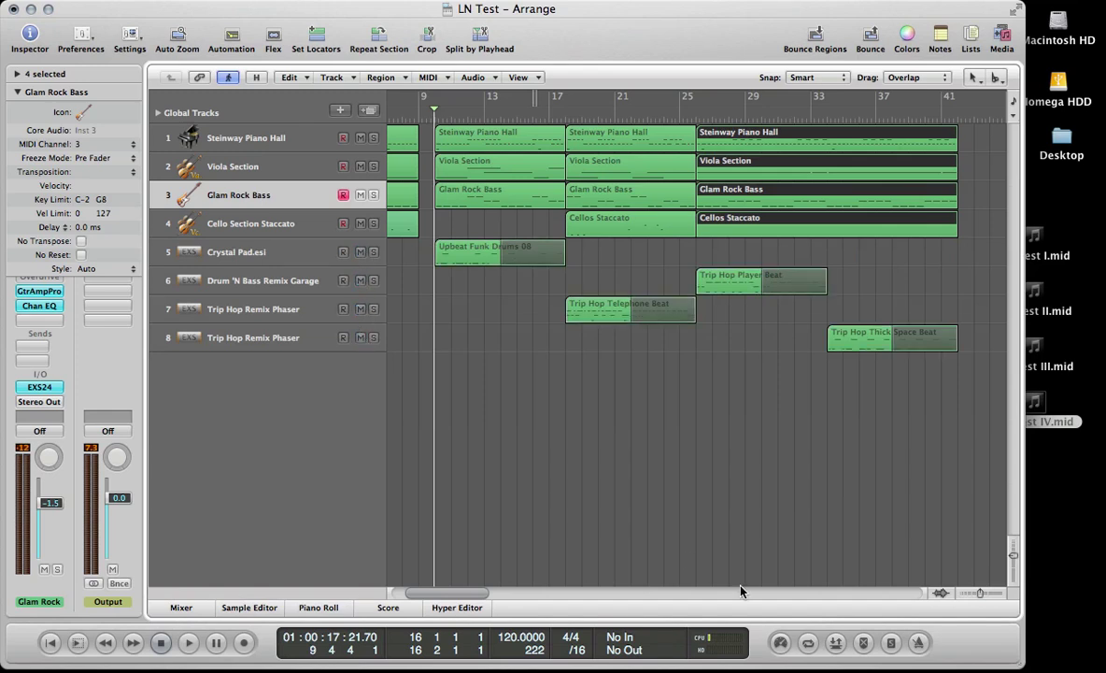
{"action": "double_click", "coordinate": [537, 638]}
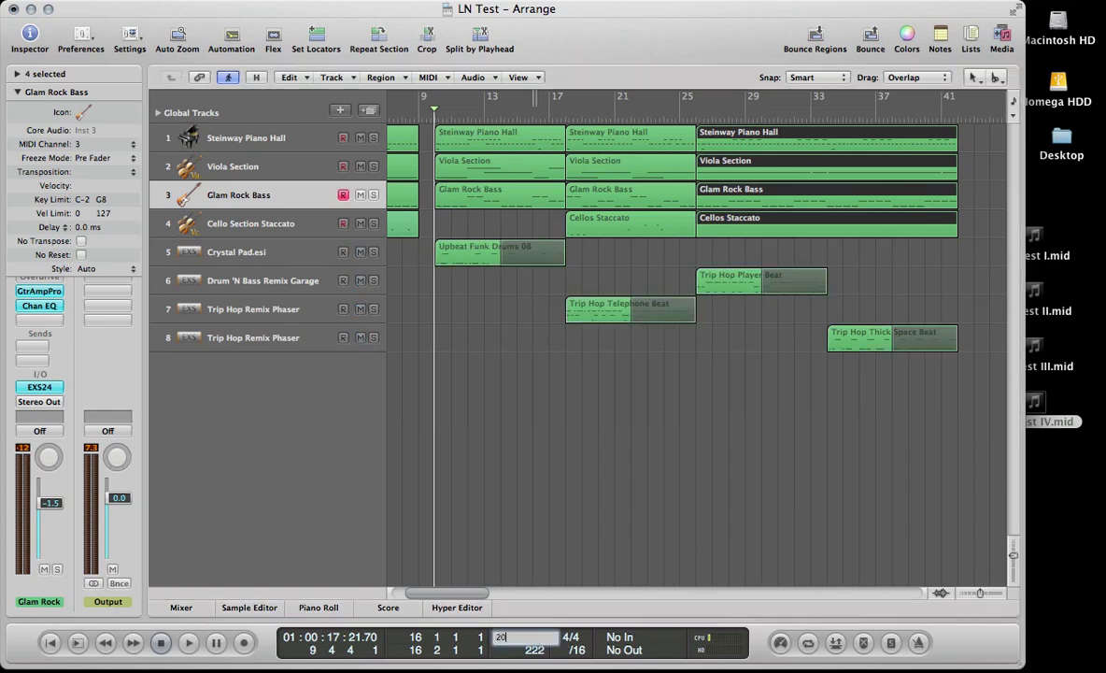
{"action": "key", "text": "Return"}
{"action": "scroll", "coordinate": [470, 338], "scroll_direction": "left", "scroll_amount": 3}
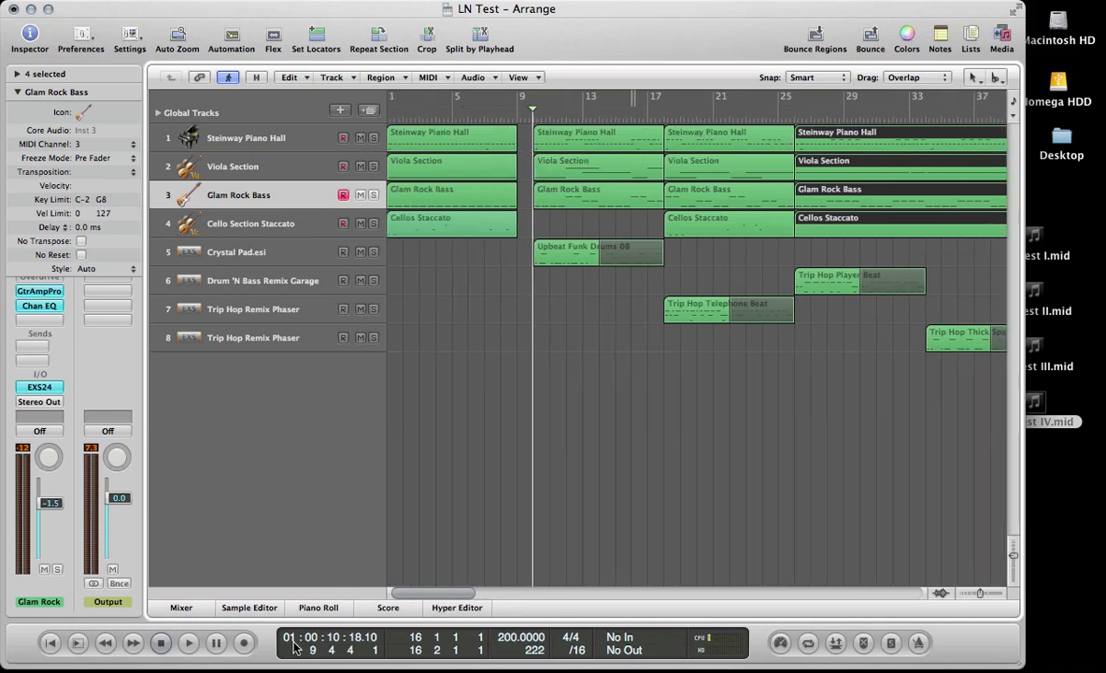
{"action": "left_click", "coordinate": [387, 607]}
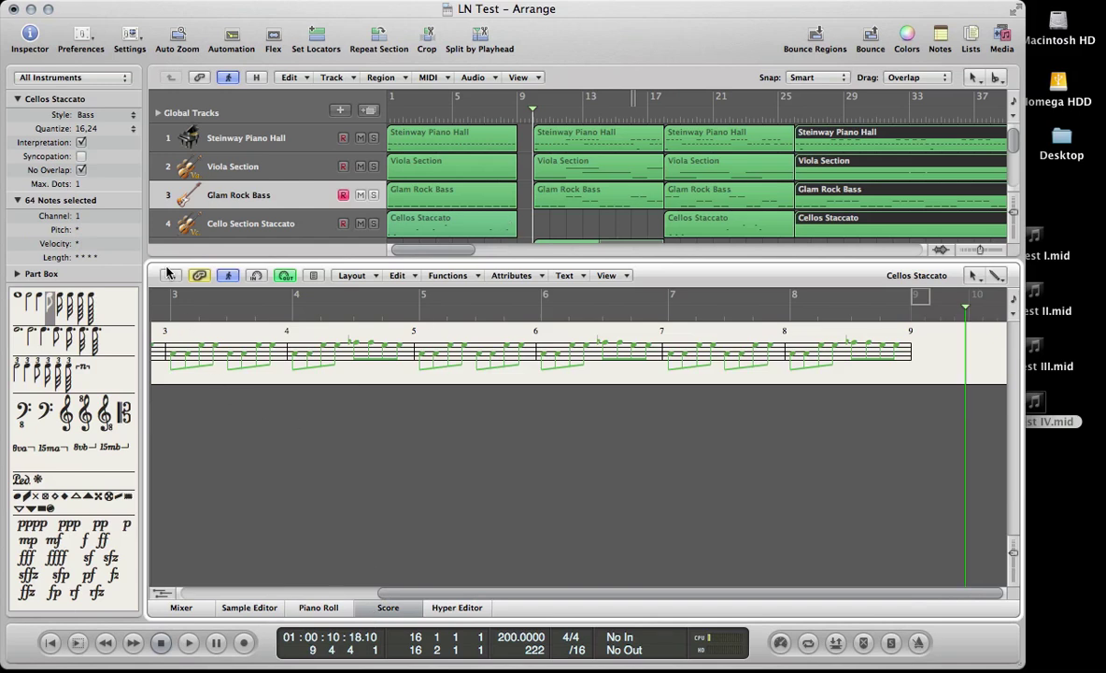
- Show all four tracks' staves in the Score editor and play from bar 9 at 200 BPM
{"action": "left_click", "coordinate": [170, 275]}
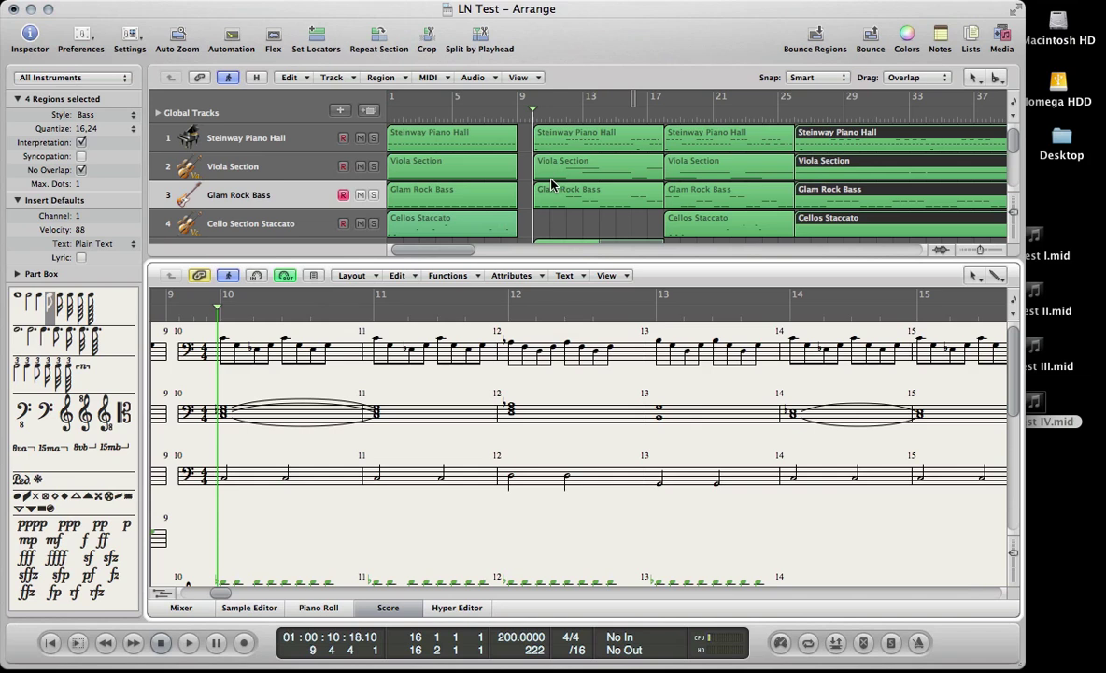
{"action": "key", "text": "space"}
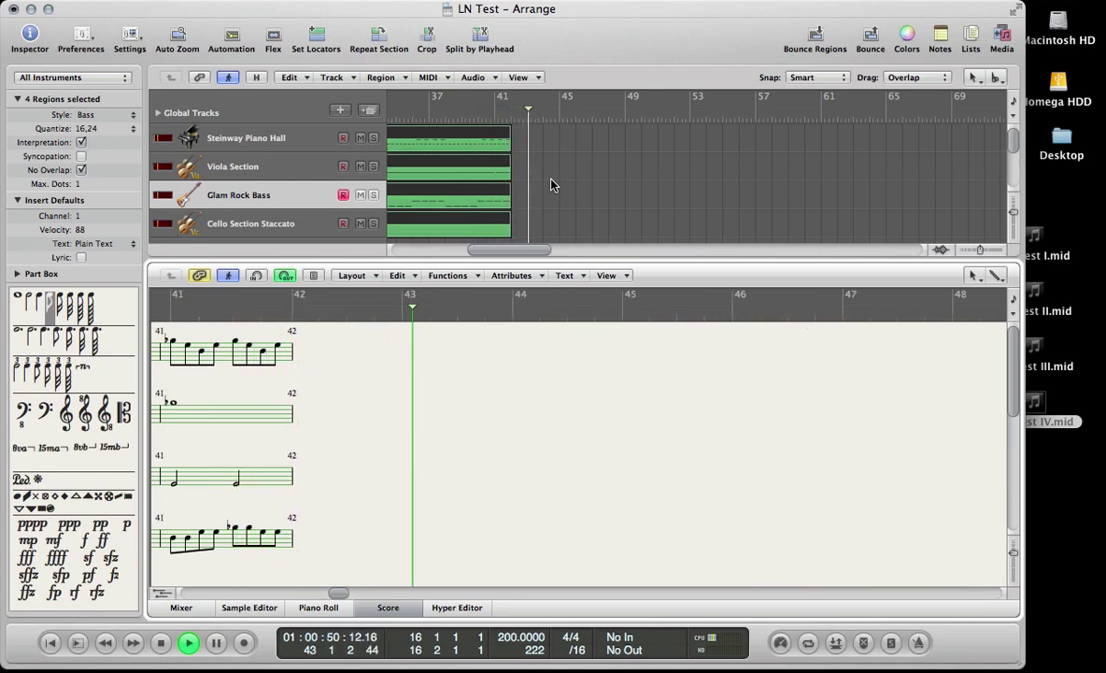
- Stop playback at bar 43, just past the regions' end at bar 42
{"action": "key", "text": "space"}
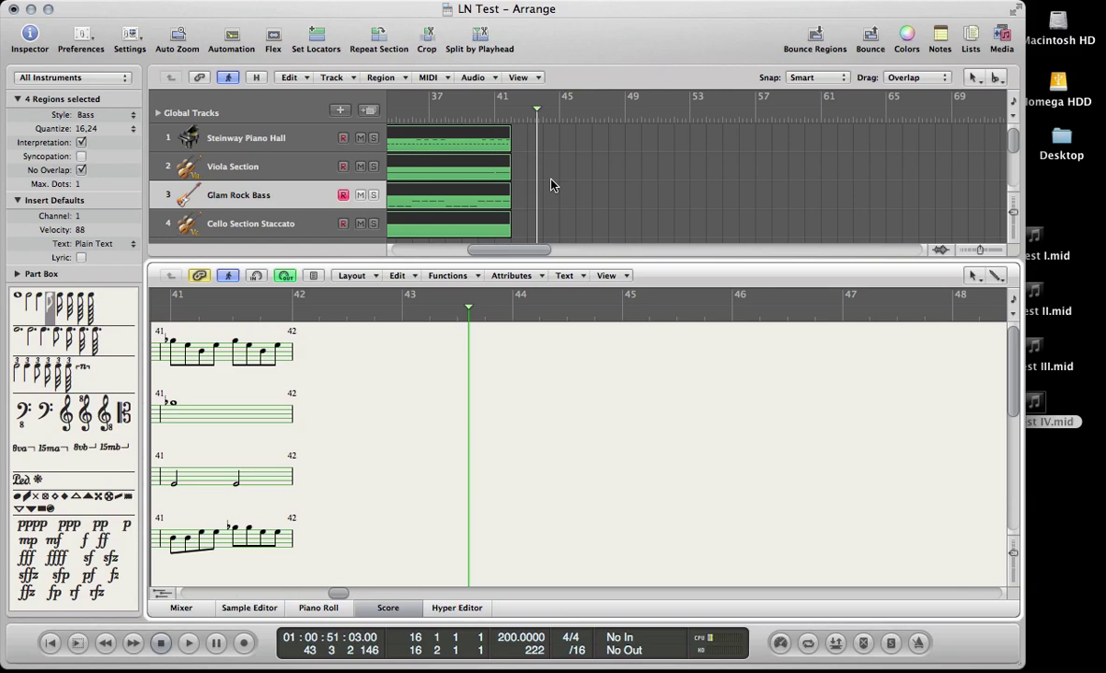